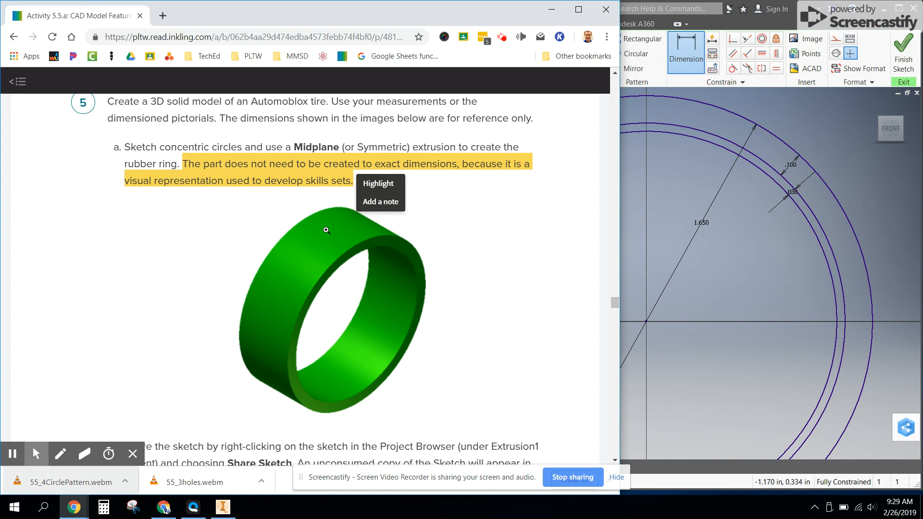
Read the tire activity's instructions for sketching one internal rib and view its reference drawing enlarged
scroll(328, 249, "down", 10)
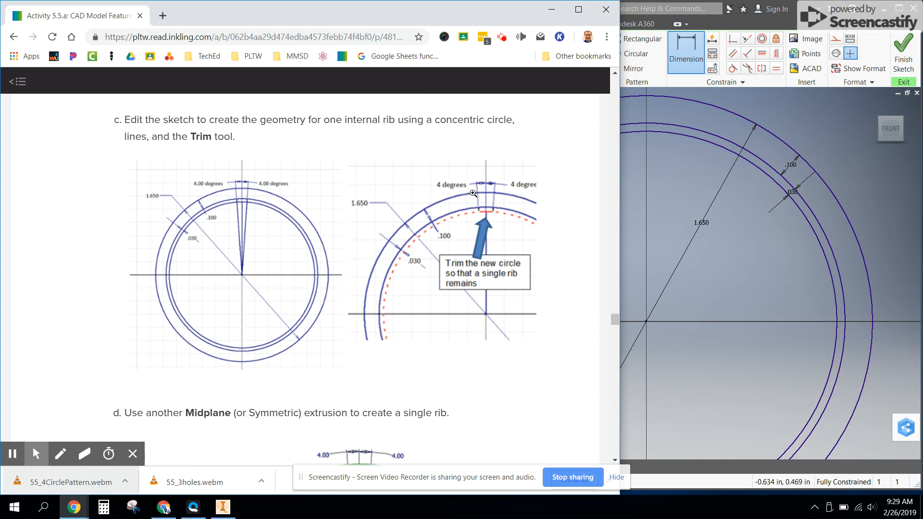
scroll(363, 212, "down", 5)
scroll(365, 209, "up", 7)
left_click(346, 267)
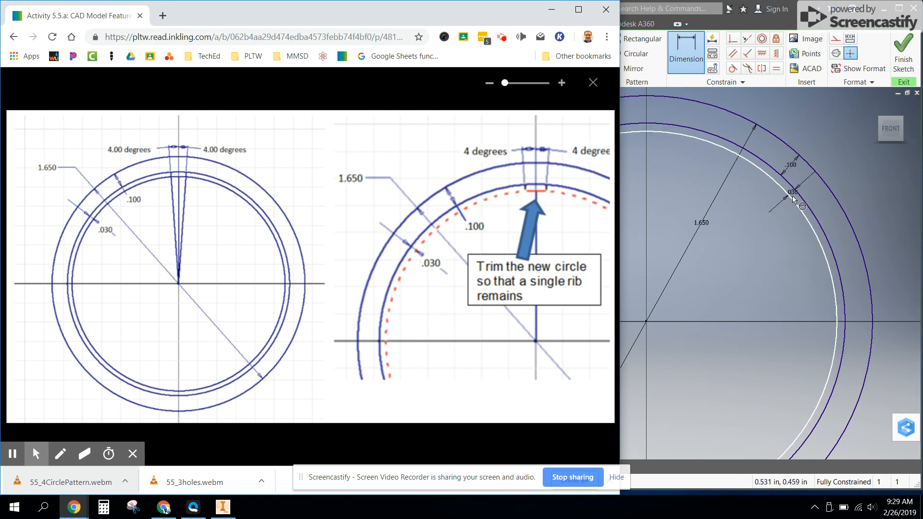
left_click(593, 83)
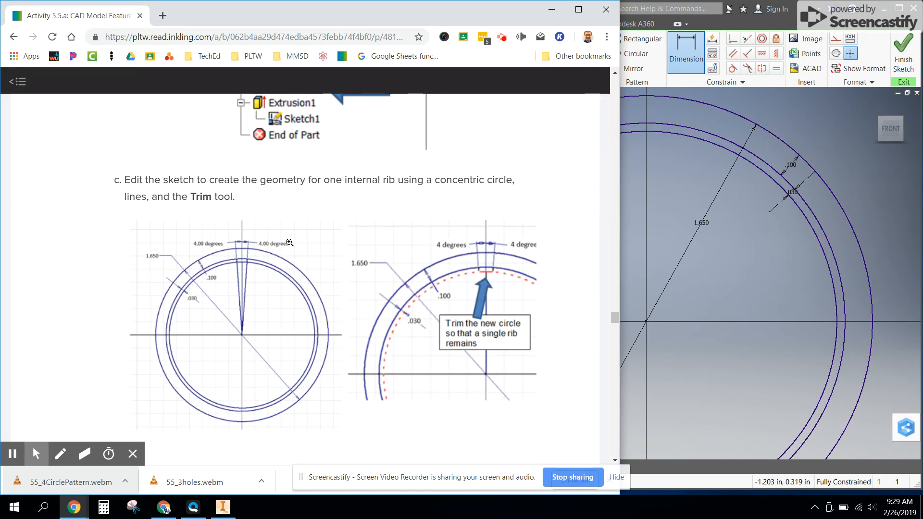
left_click_drag(152, 196, 239, 196)
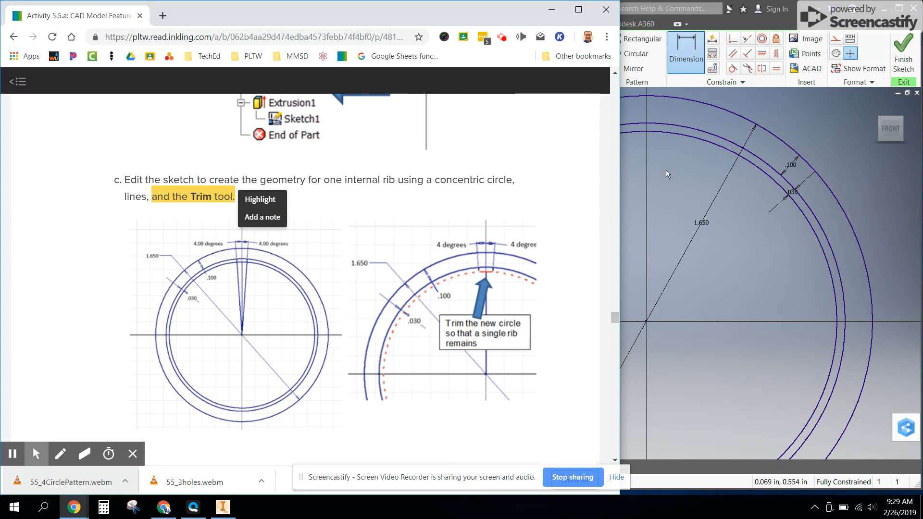
Switch to Inventor and convert the innermost circle to construction geometry
left_click(724, 30)
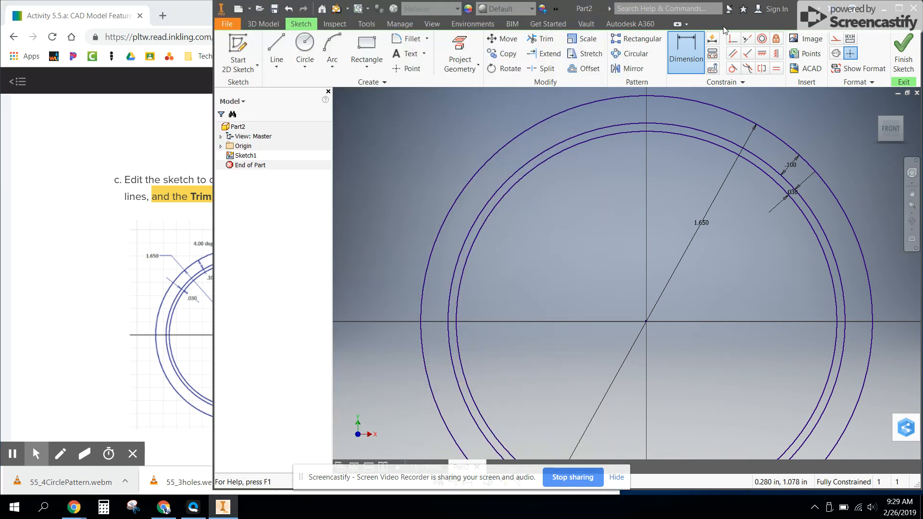
left_click(699, 140)
key("Escape")
left_click(835, 40)
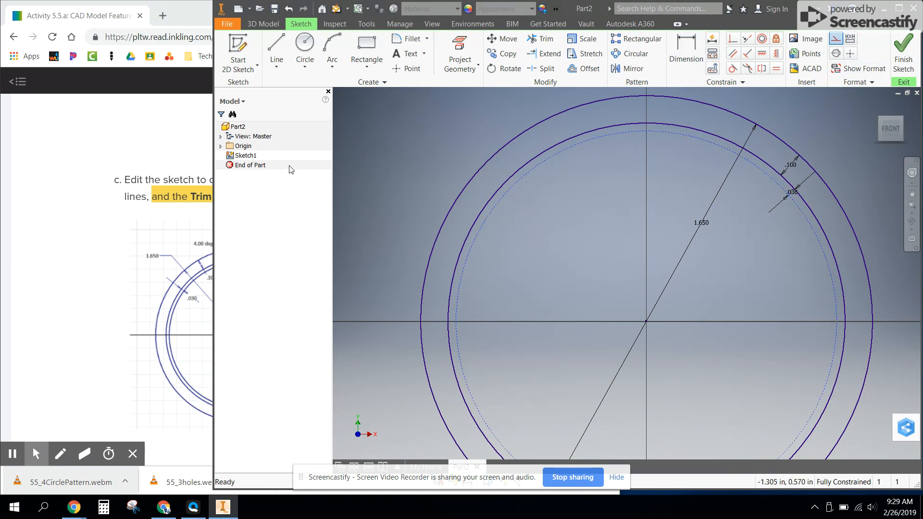
Draw a vertical line from the circles' centre to the top of the innermost circle
left_click(277, 48)
left_click(646, 321)
double_click(646, 131)
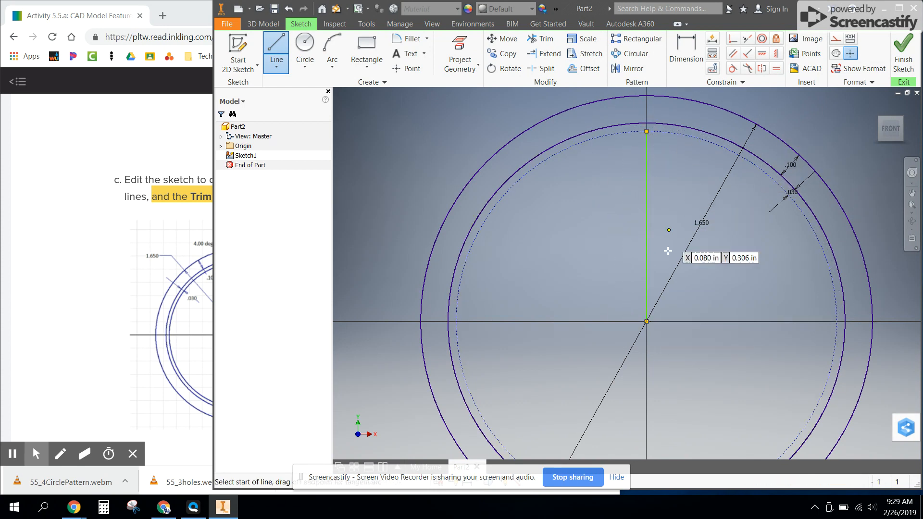
Draw two construction lines from the centre to the middle circle, one on each side of the vertical line
left_click(836, 40)
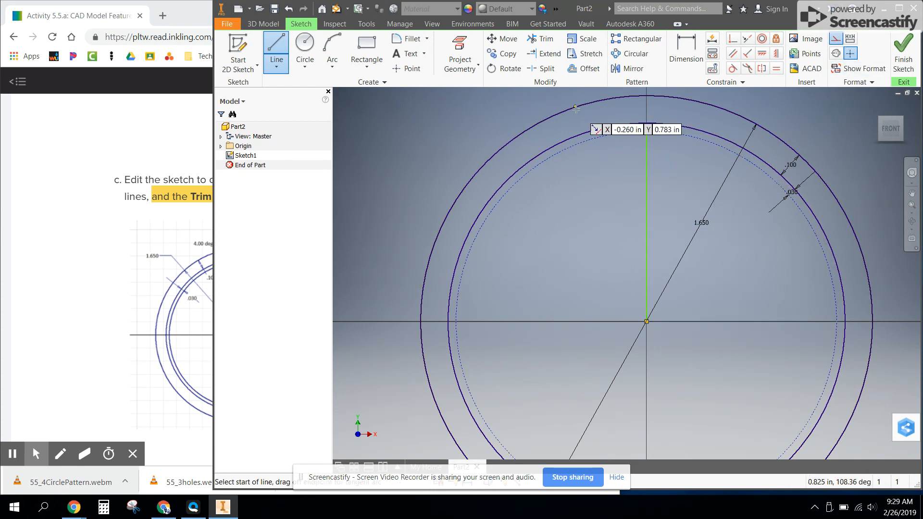
left_click(646, 321)
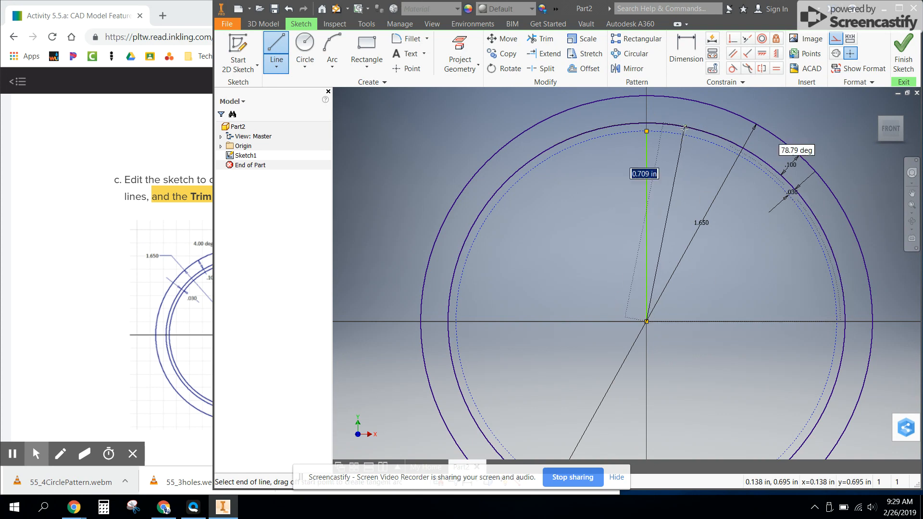
double_click(683, 127)
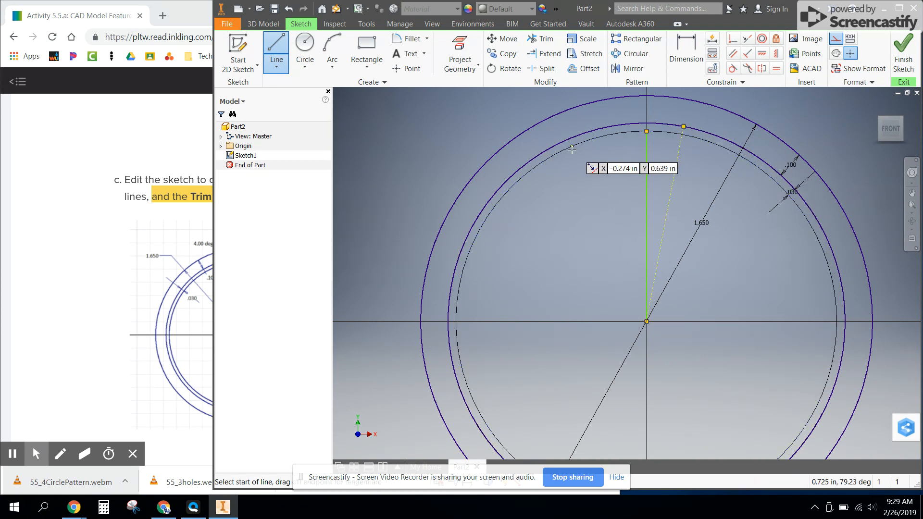
left_click(607, 127)
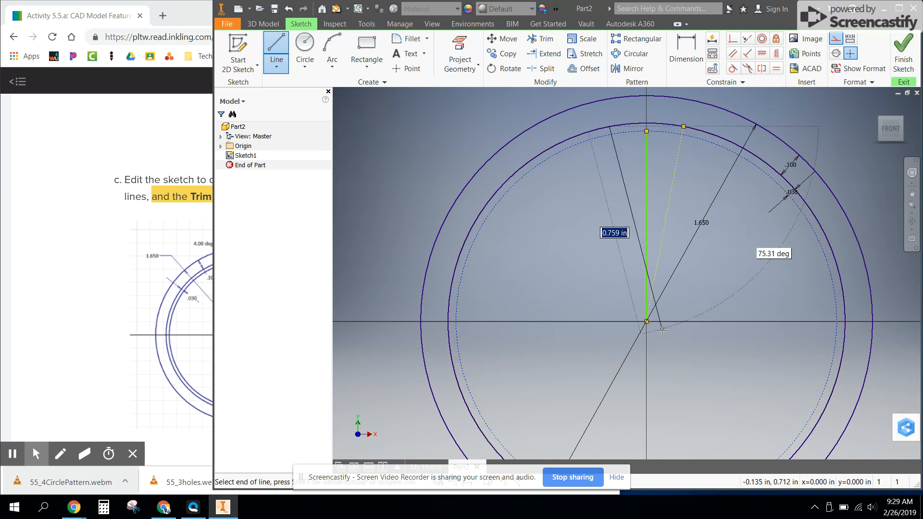
double_click(646, 322)
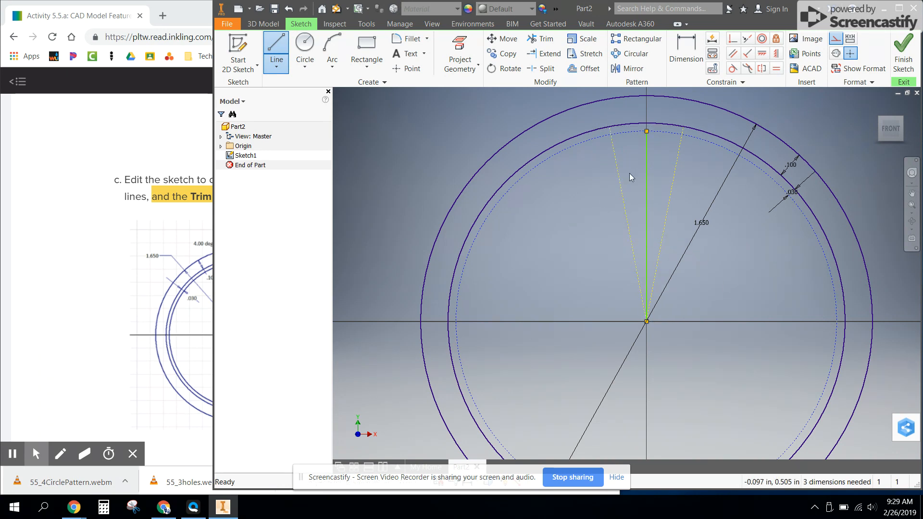
key("Escape")
Convert the vertical centre line to construction geometry and apply a vertical constraint to it
left_click(647, 169)
left_click(835, 38)
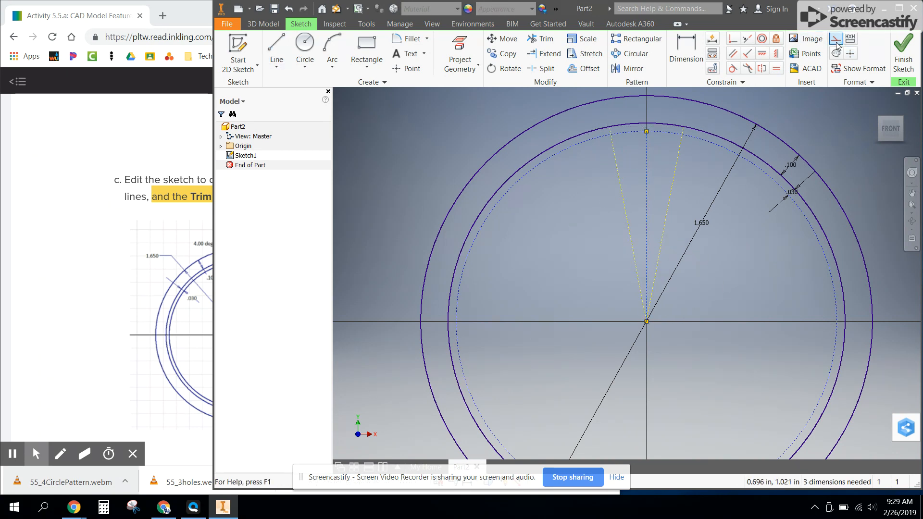
left_click(578, 195)
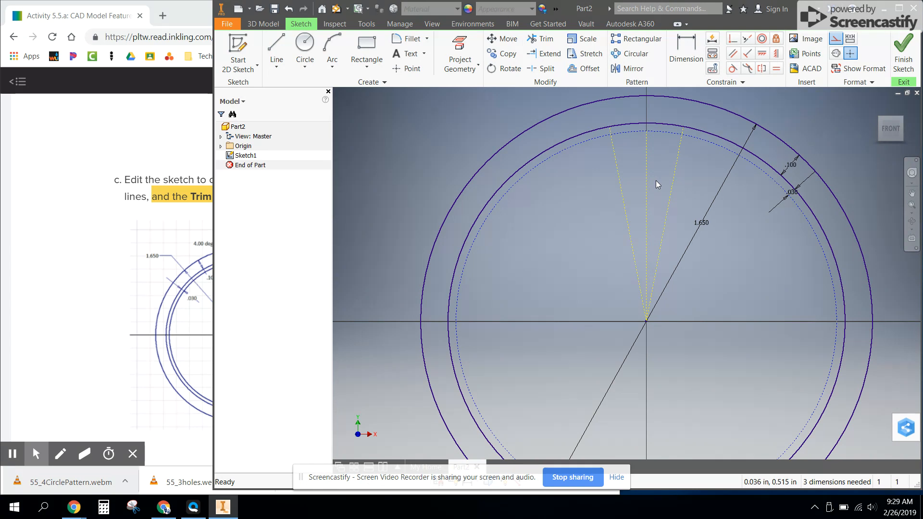
left_click_drag(647, 131, 658, 132)
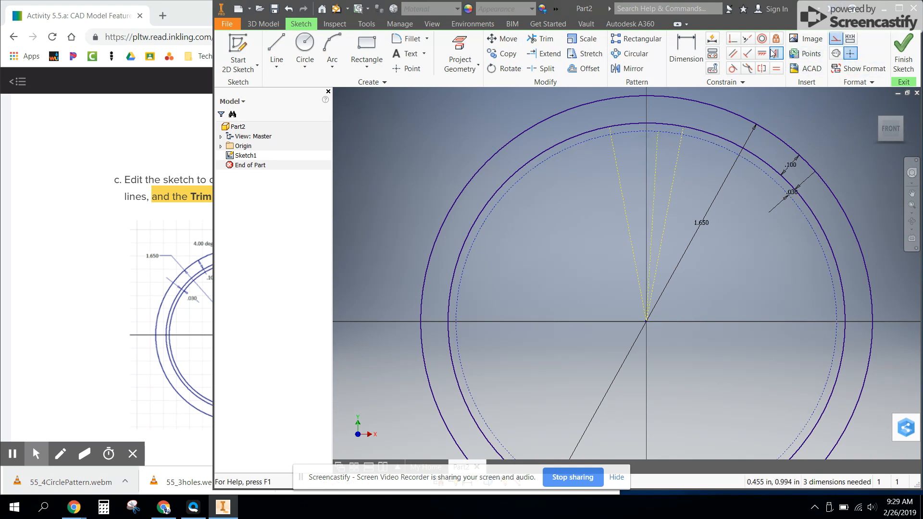
left_click(776, 53)
left_click(657, 150)
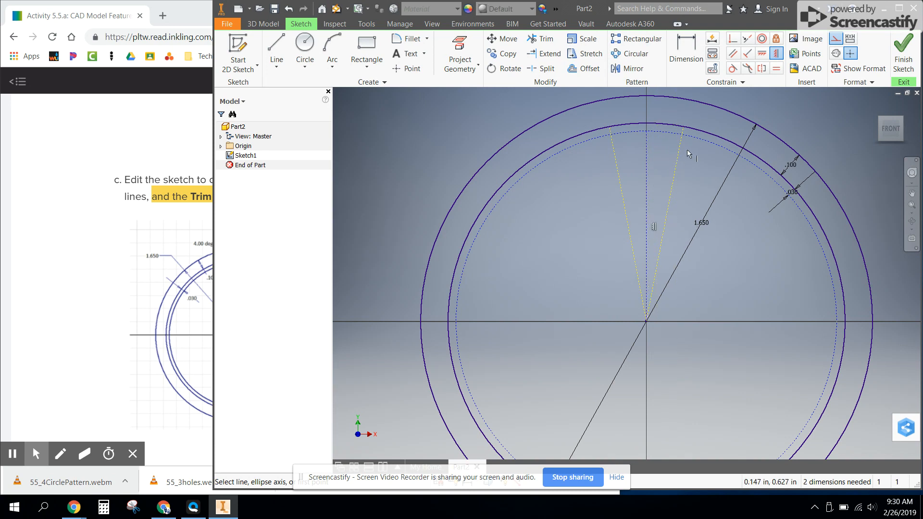
Dimension the angle between the vertical centre line and the right construction line as 4 degrees
left_click(688, 53)
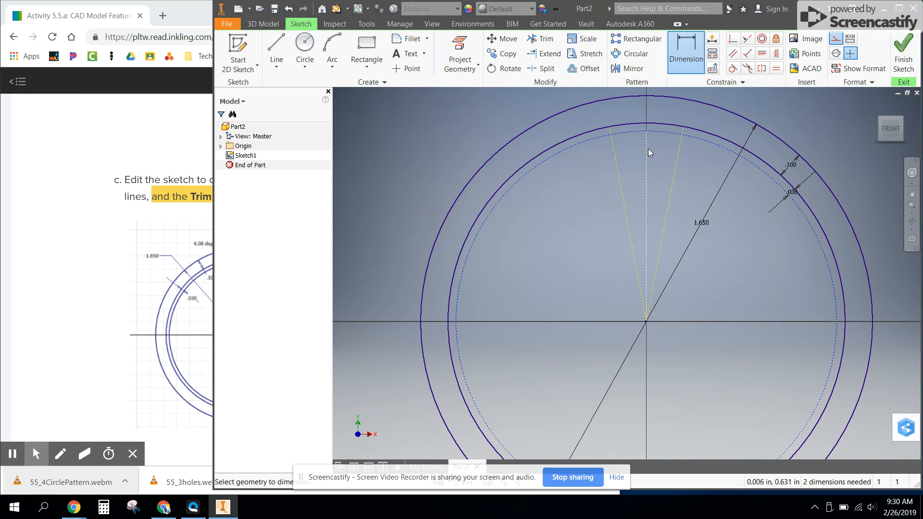
left_click(679, 153)
middle_click_drag(665, 105, 655, 158)
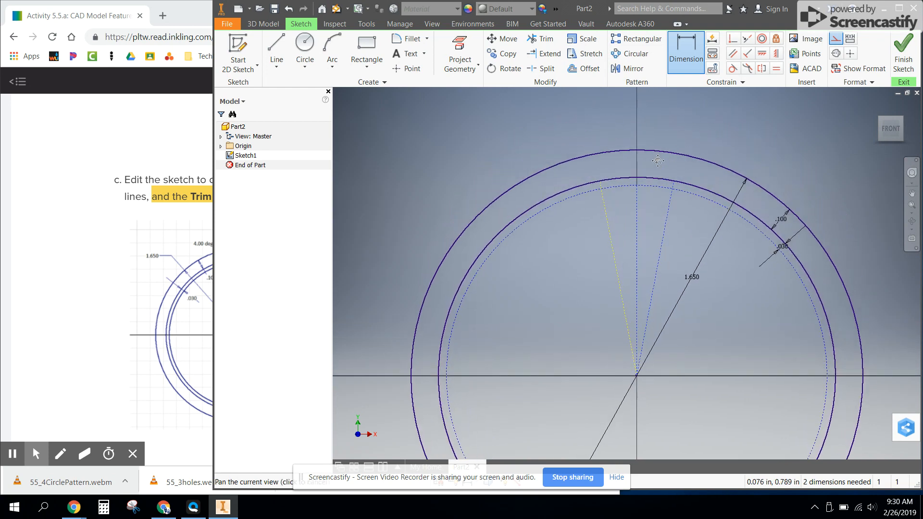
left_click(662, 127)
type("4")
key("Return")
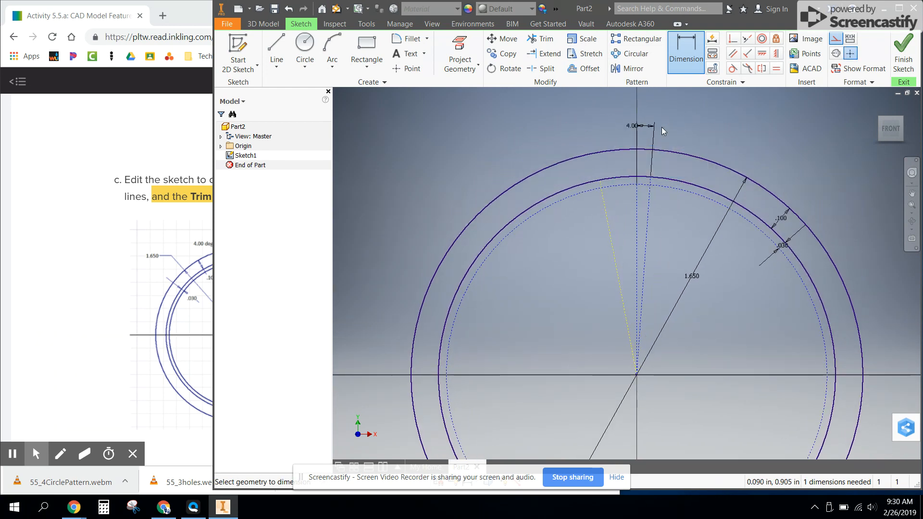
Dimension the angle between the left construction line and the vertical centre line as 4 degrees
left_click(608, 218)
left_click(636, 212)
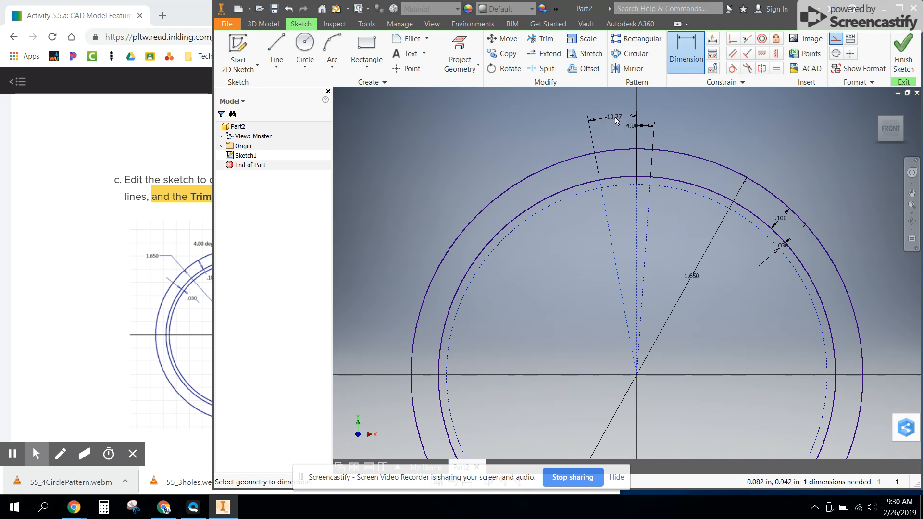
left_click(615, 127)
type("4")
key("Return")
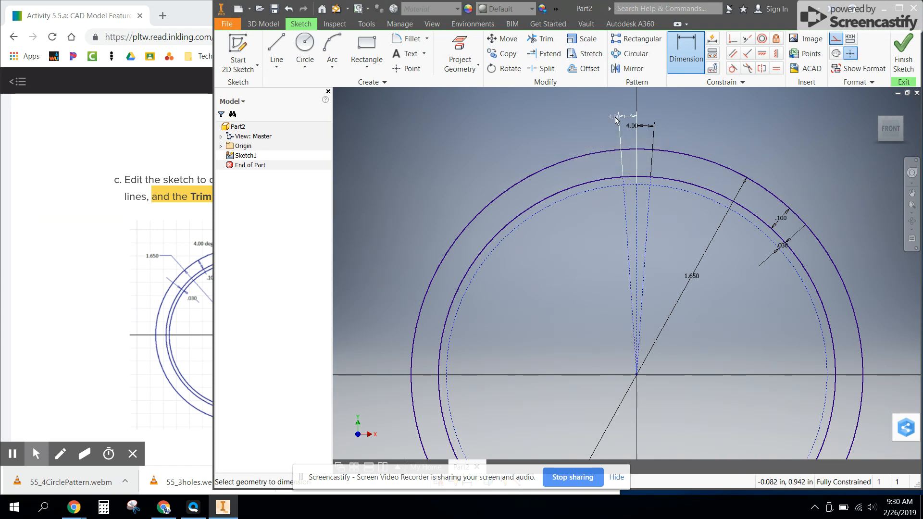
Switch to the browser and examine the enlarged reference drawing of the trimmed rib
left_click(183, 246)
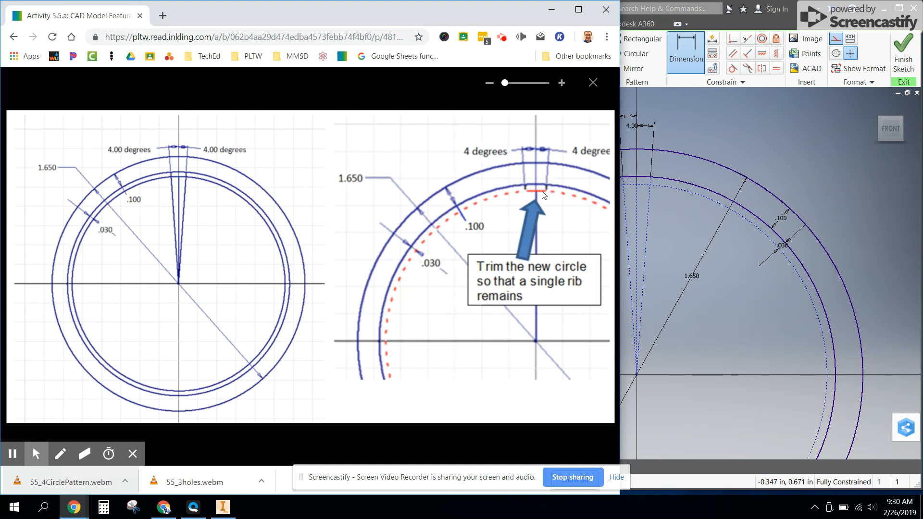
scroll(636, 186, "up", 5)
scroll(637, 187, "down", 9)
Return to the Inventor sketch and turn off construction mode for new geometry
middle_click_drag(638, 187, 808, 324)
middle_click_drag(764, 169, 694, 218)
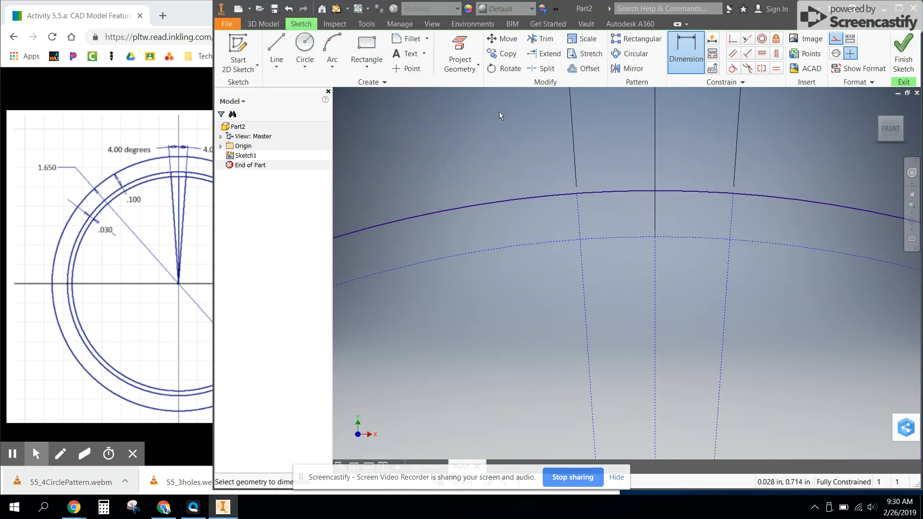
left_click(836, 40)
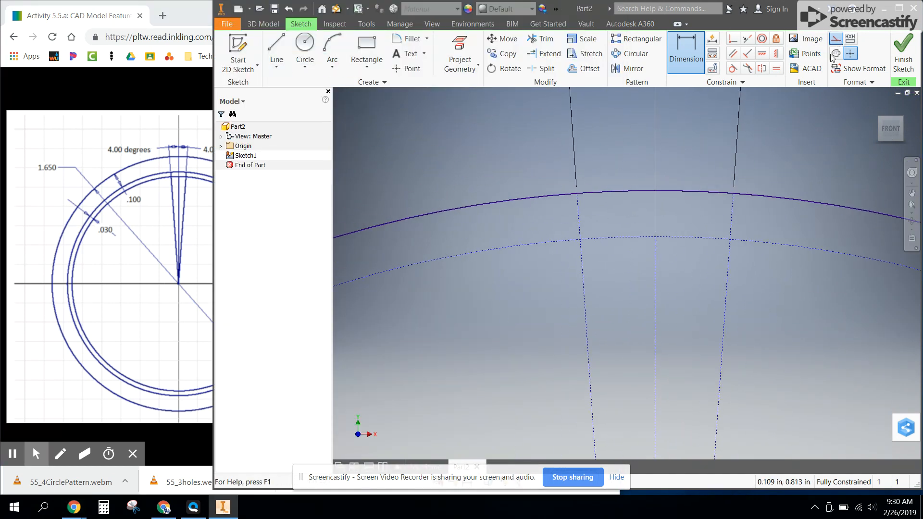
key("Escape")
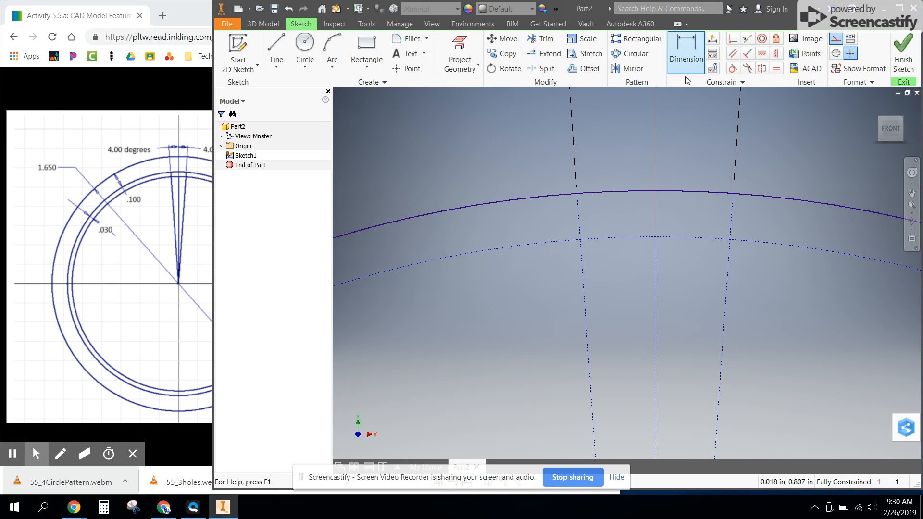
middle_click_drag(834, 124, 776, 163)
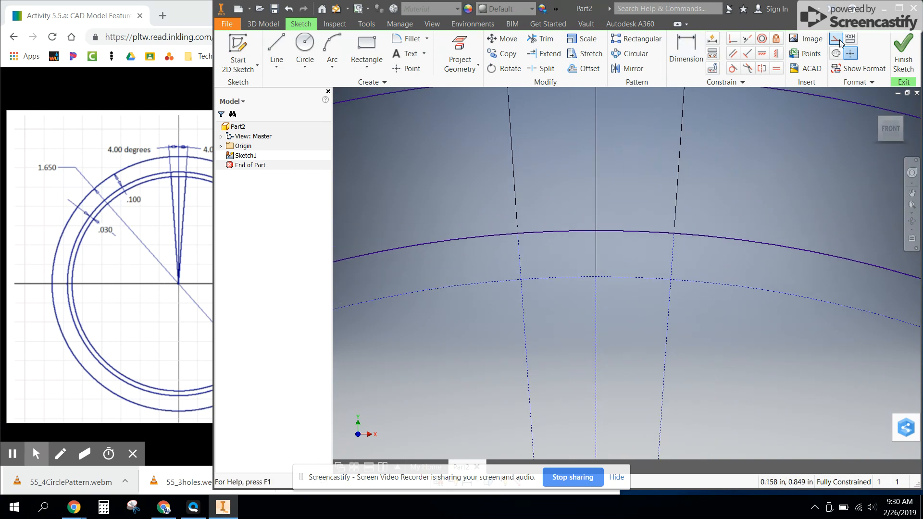
left_click(837, 41)
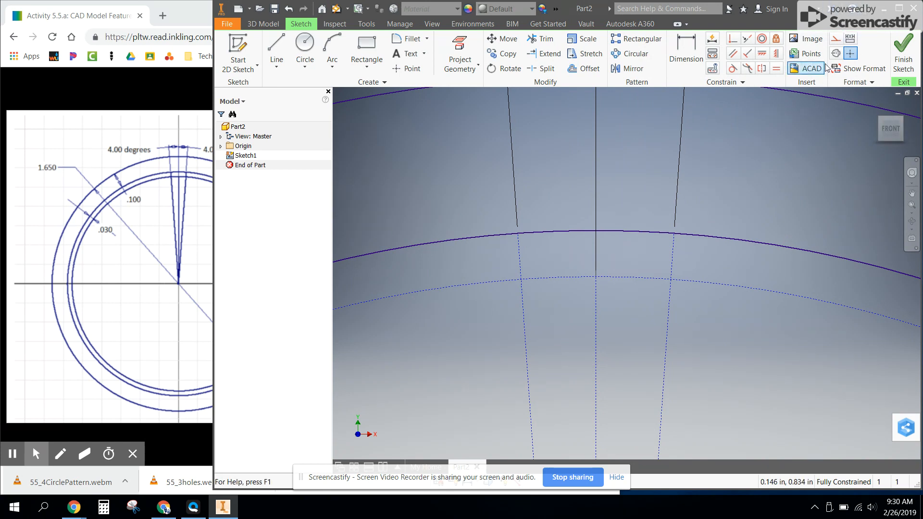
Draw two solid rib side lines along the angled construction lines, from the middle circle to the construction circle
left_click(277, 52)
left_click(517, 233)
left_click(521, 280)
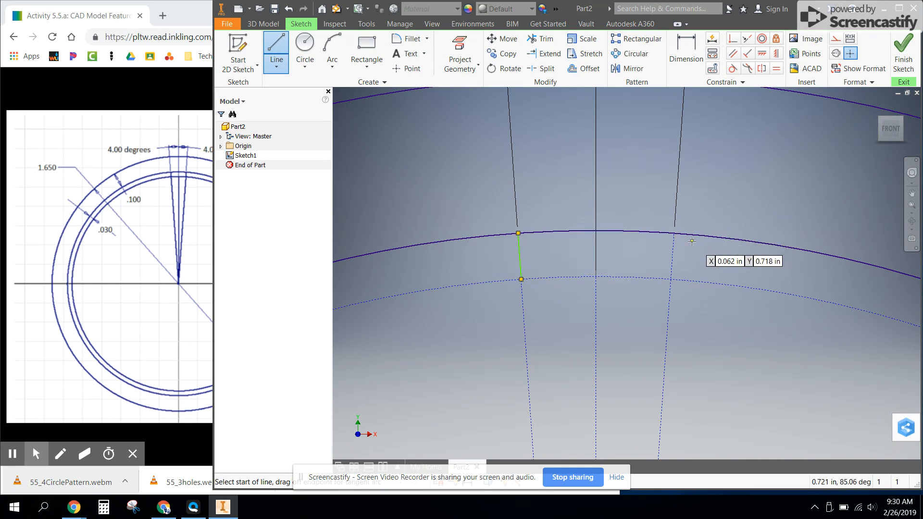
left_click(674, 233)
left_click(671, 279)
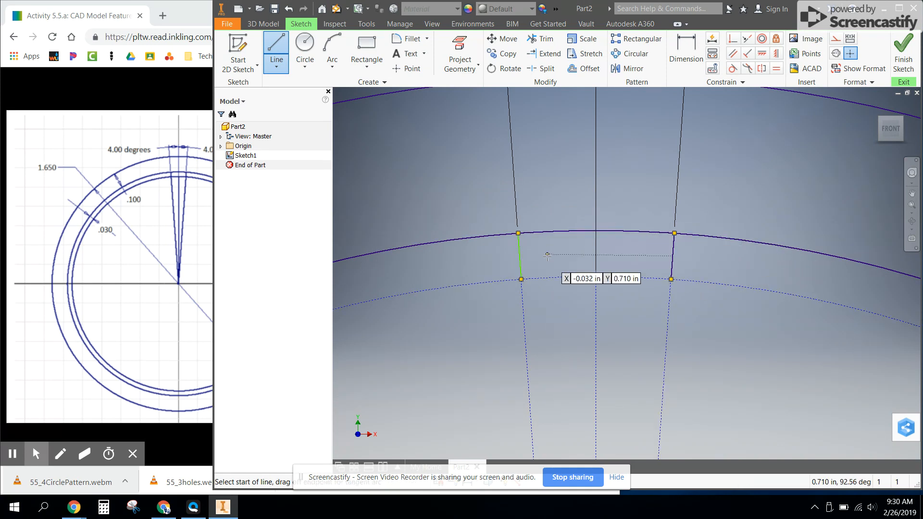
key("Escape")
Delete the rib's left side line and redraw it between the middle circle and the construction circle
left_click_drag(495, 223, 541, 293)
key("Delete")
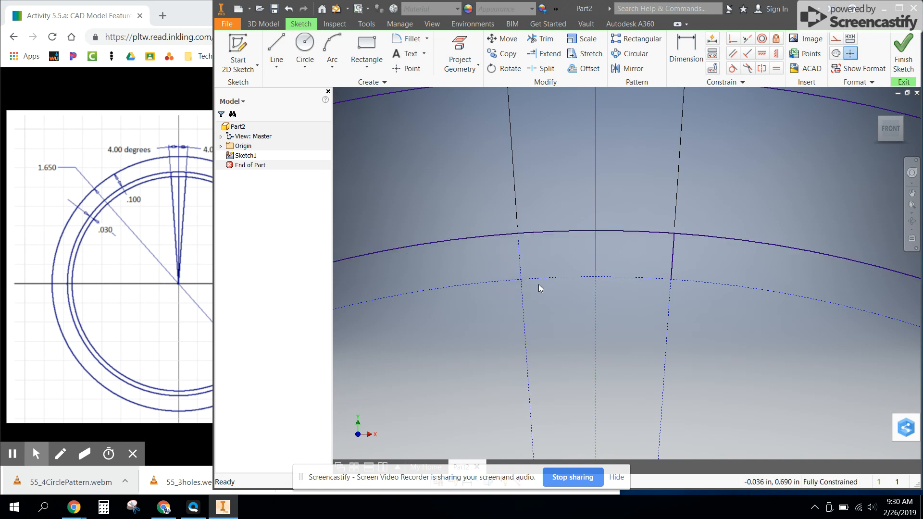
left_click(278, 47)
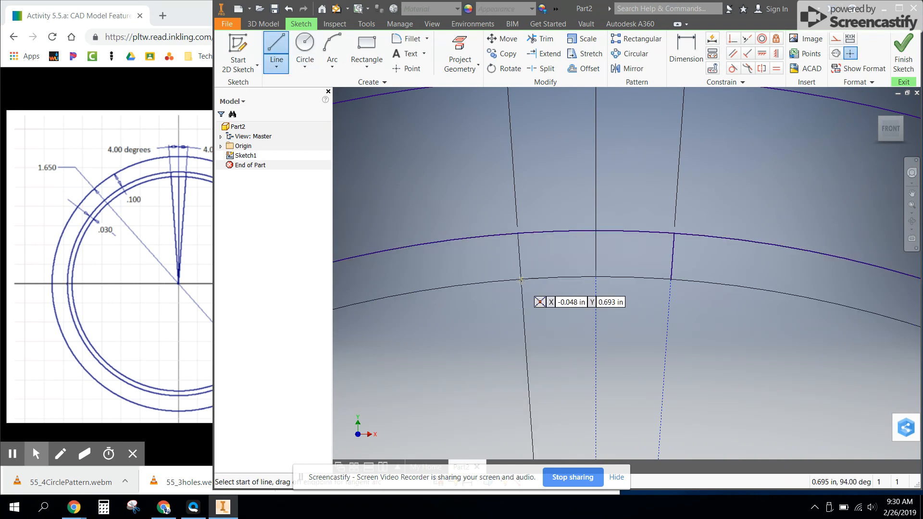
left_click(517, 234)
key("Return")
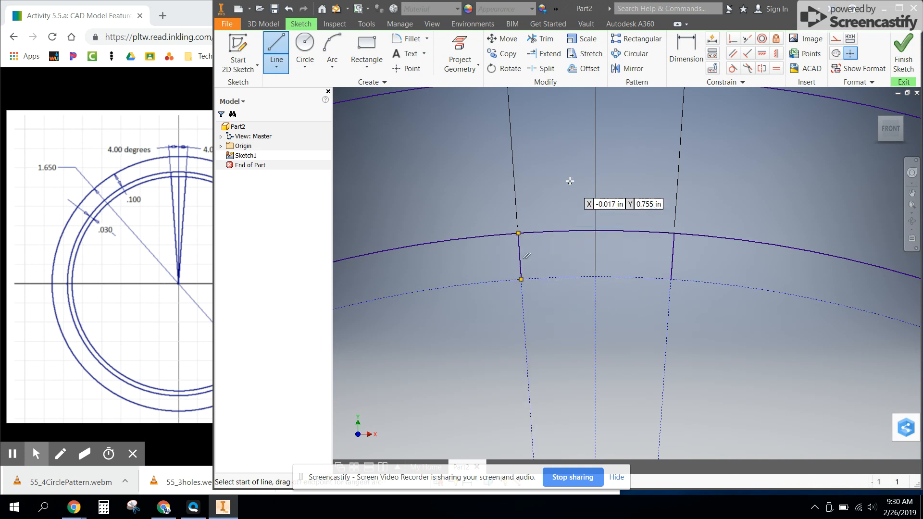
Draw a three-point arc along the construction circle joining the inner ends of the two rib side lines
left_click(338, 44)
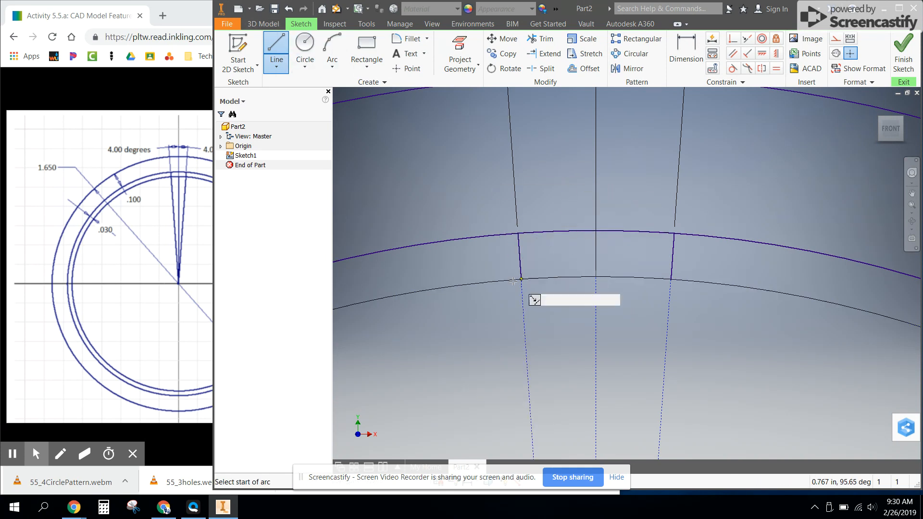
left_click(521, 279)
left_click(672, 279)
left_click(597, 277)
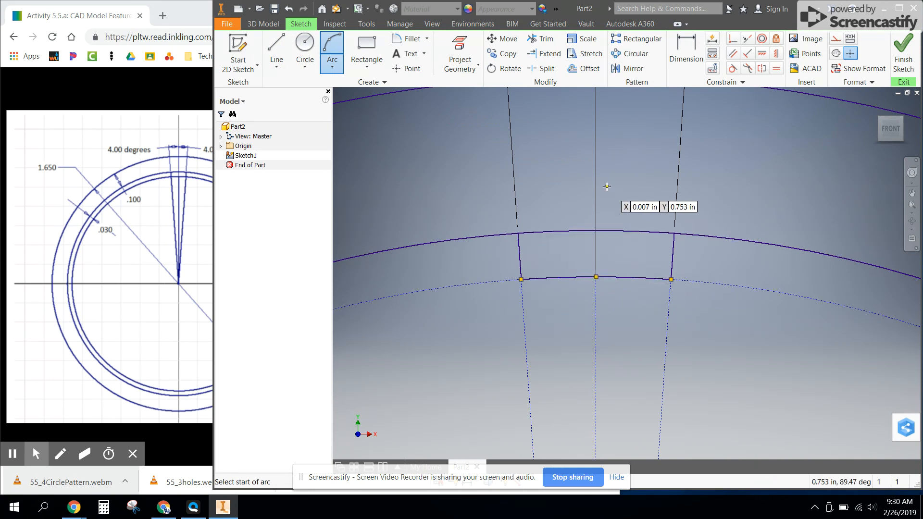
scroll(612, 202, "down", 5)
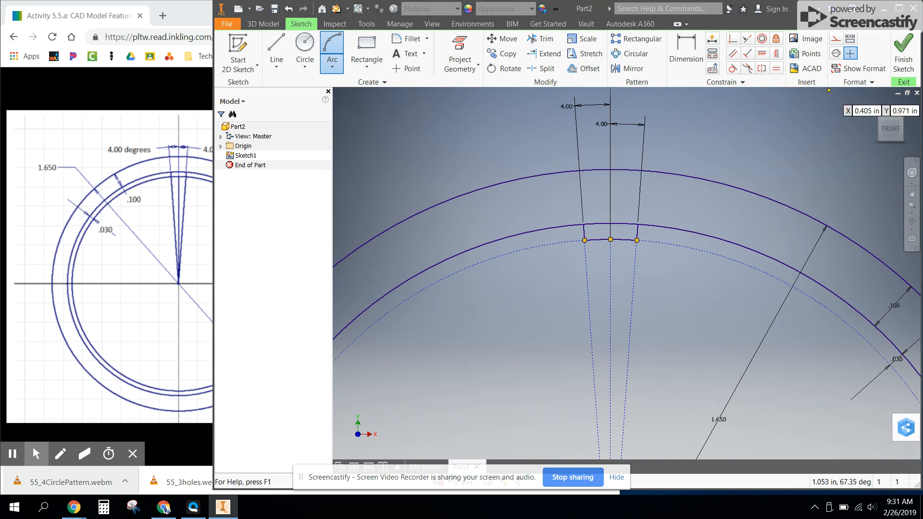
Finish the sketch and extrude the ring between the outer and middle circles symmetrically by .5 in
left_click(903, 53)
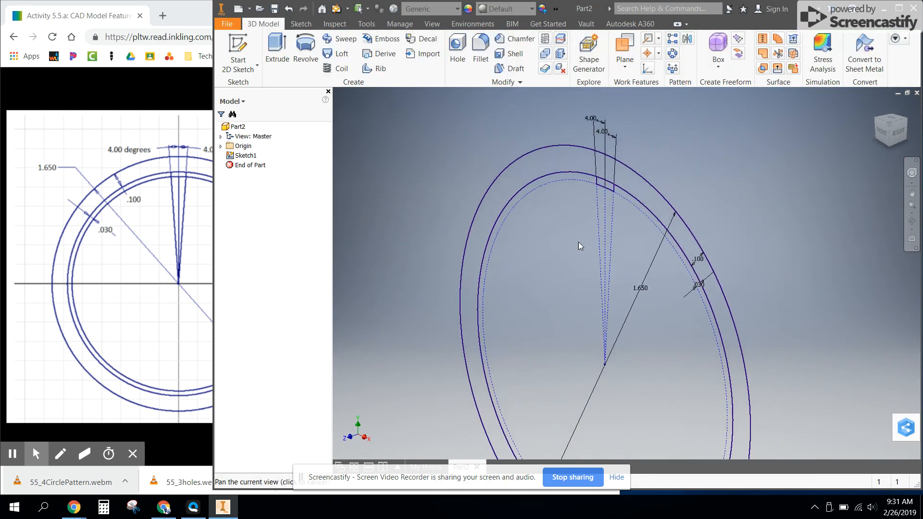
left_click(278, 48)
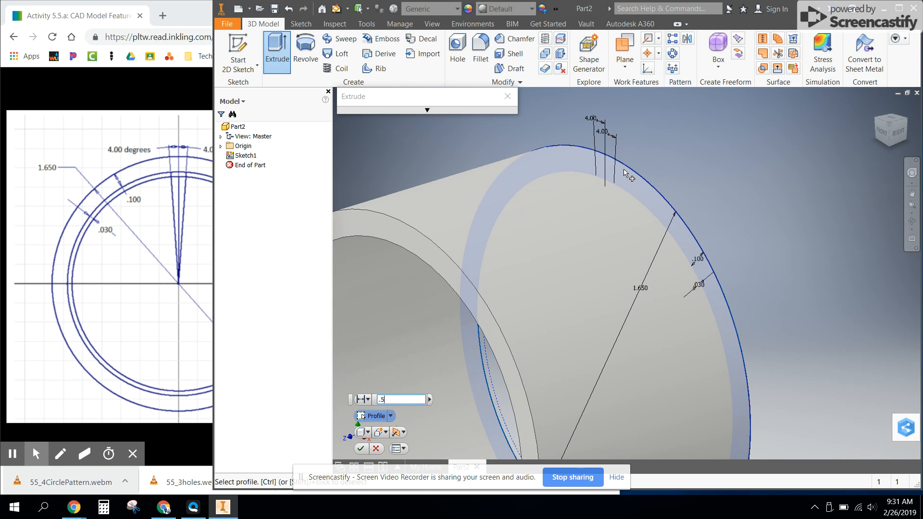
type(".5")
left_click(404, 432)
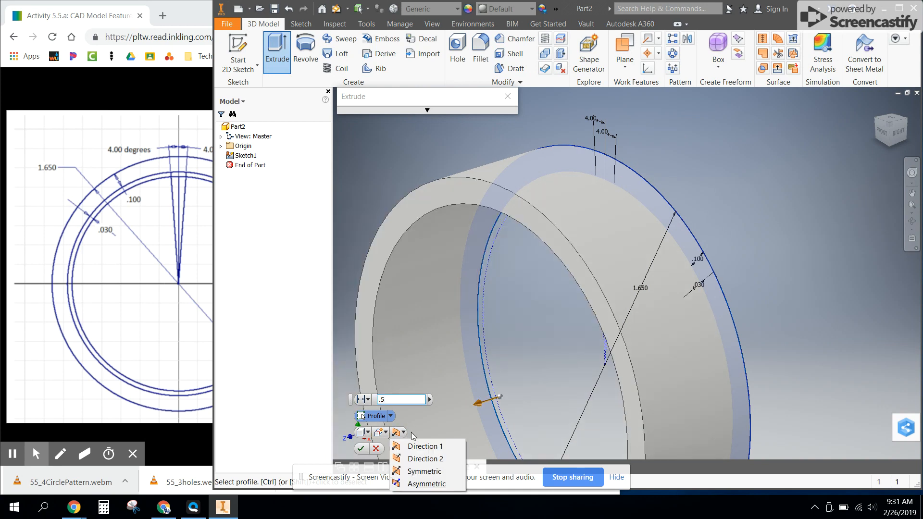
left_click(424, 471)
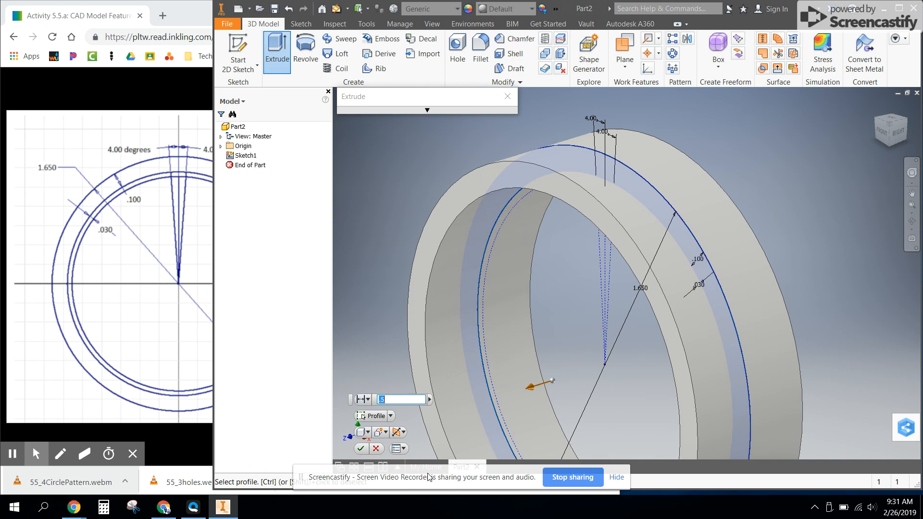
key("Return")
Share the sketch consumed by the ring extrusion so it can be reused for other features
middle_click_drag(540, 337, 490, 320, "shift")
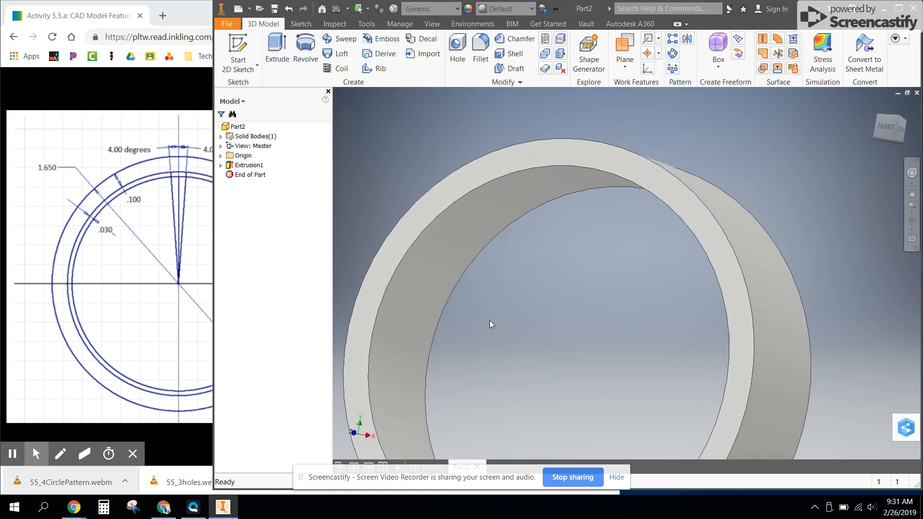
left_click(221, 165)
left_click(246, 175)
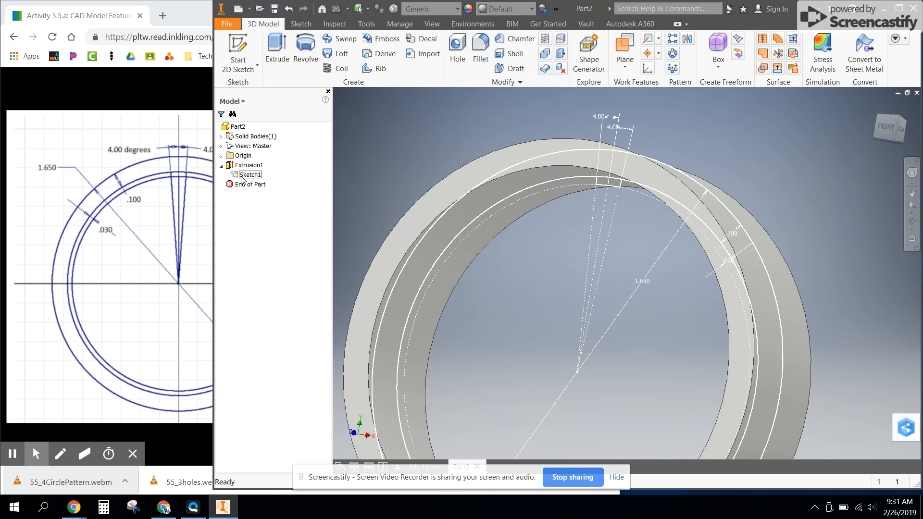
right_click(242, 178)
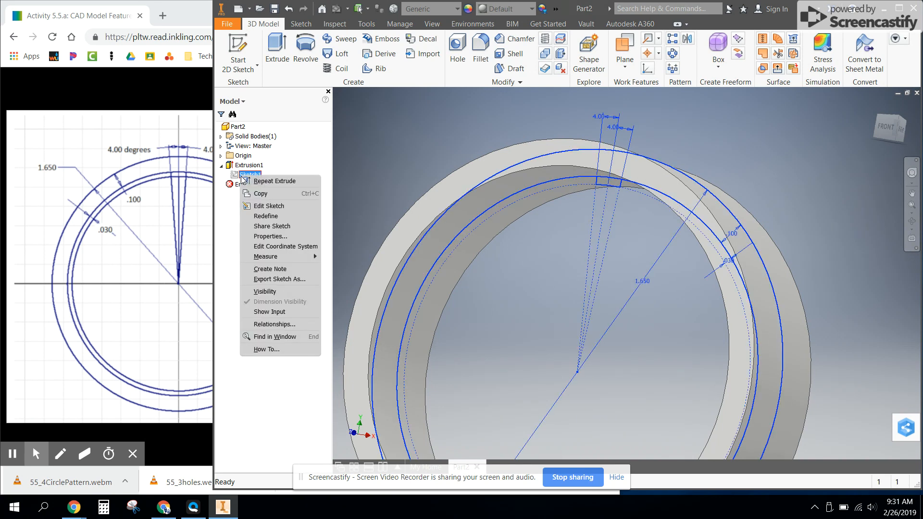
left_click(295, 229)
Set up an extrusion of the small rib profile with a symmetric direction
mouse_move(527, 284)
middle_mouse_down("shift")
mouse_move(585, 293)
mouse_move(539, 275)
middle_mouse_up("shift")
left_click(277, 48)
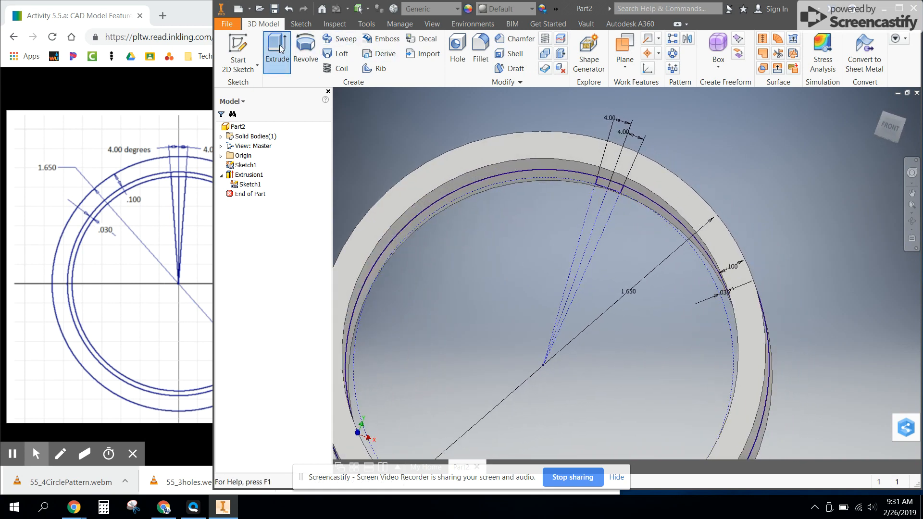
left_click(616, 191)
left_click(627, 158)
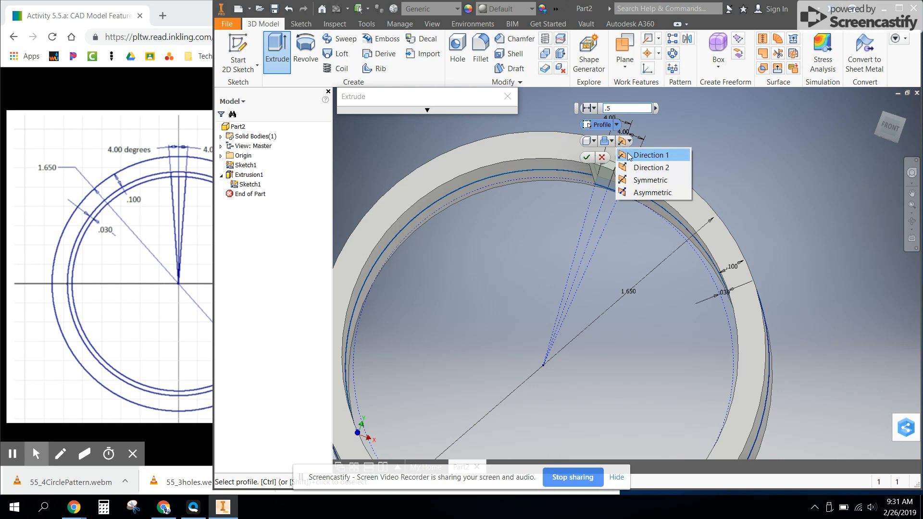
left_click(644, 184)
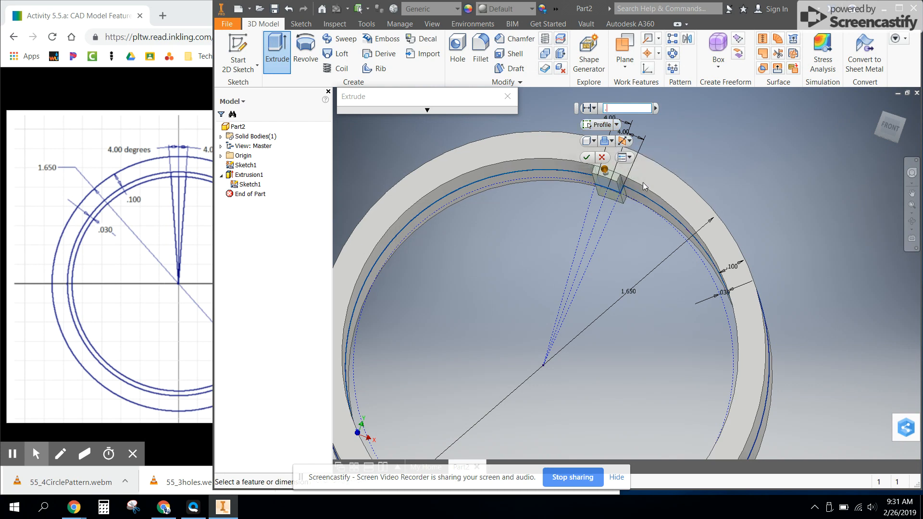
Consult the activity's single-rib extrusion instructions in Chrome, and complete the symmetric rib extrusion in Inventor with a distance of .4 in
left_click(153, 89)
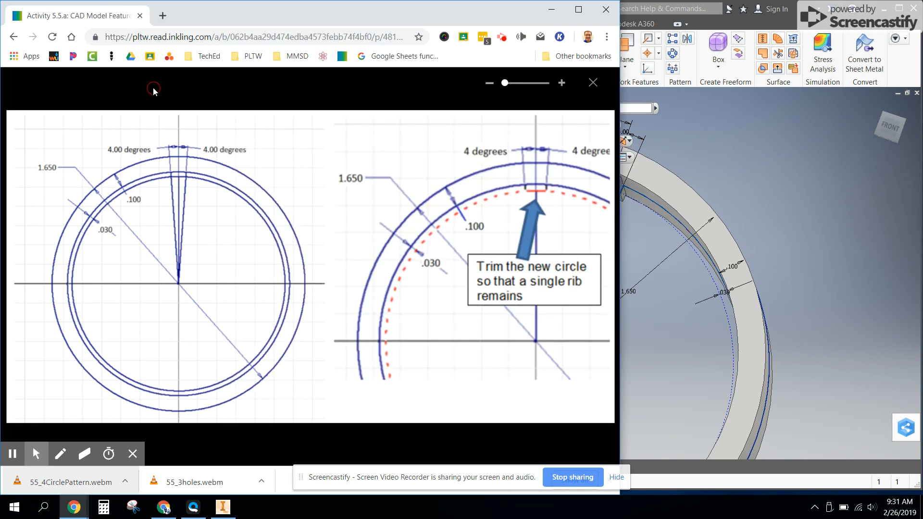
left_click(593, 82)
scroll(325, 268, "down", 9)
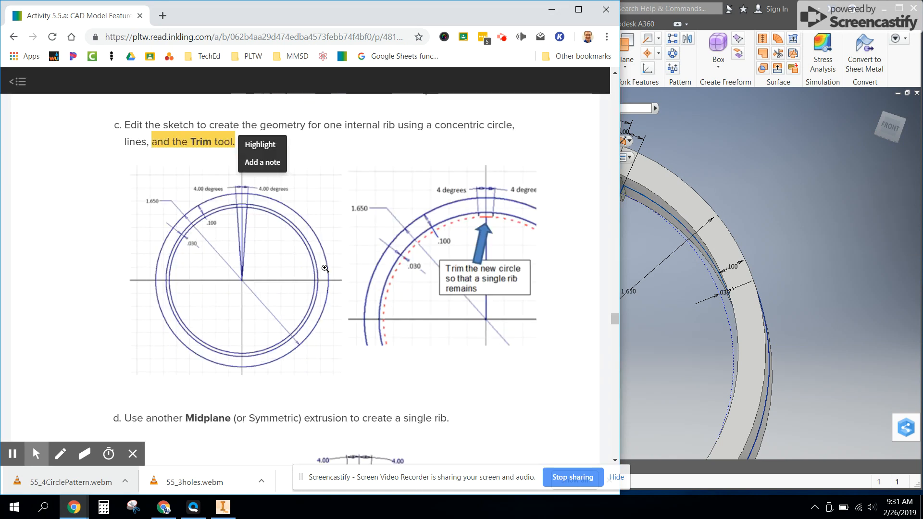
scroll(325, 268, "up", 2)
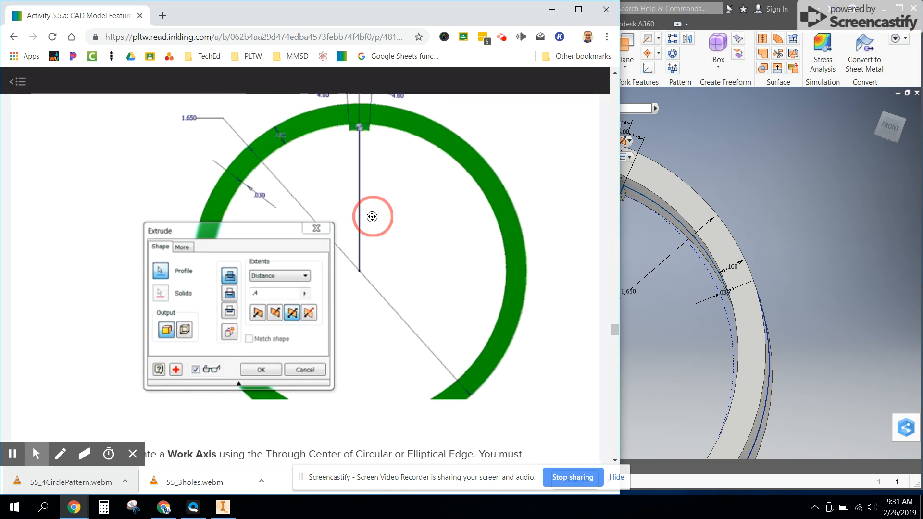
scroll(369, 216, "down", 1)
scroll(368, 215, "up", 4)
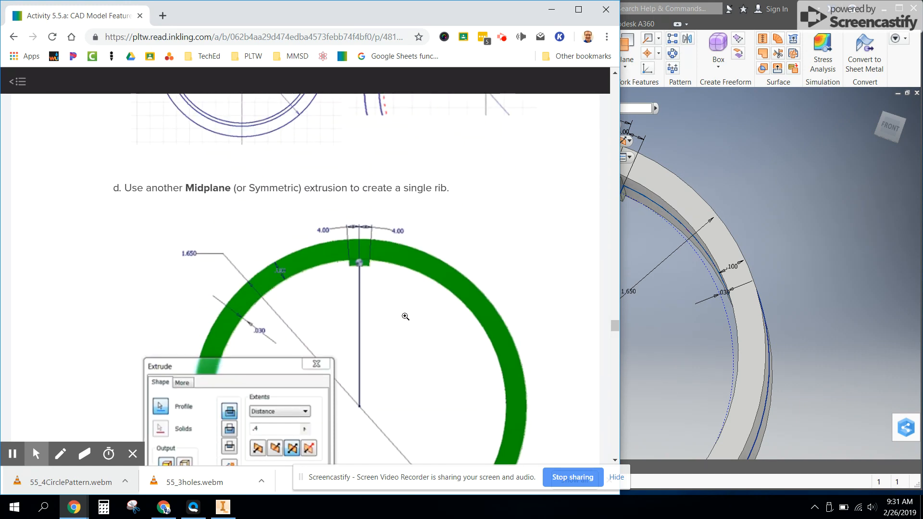
scroll(405, 316, "down", 20)
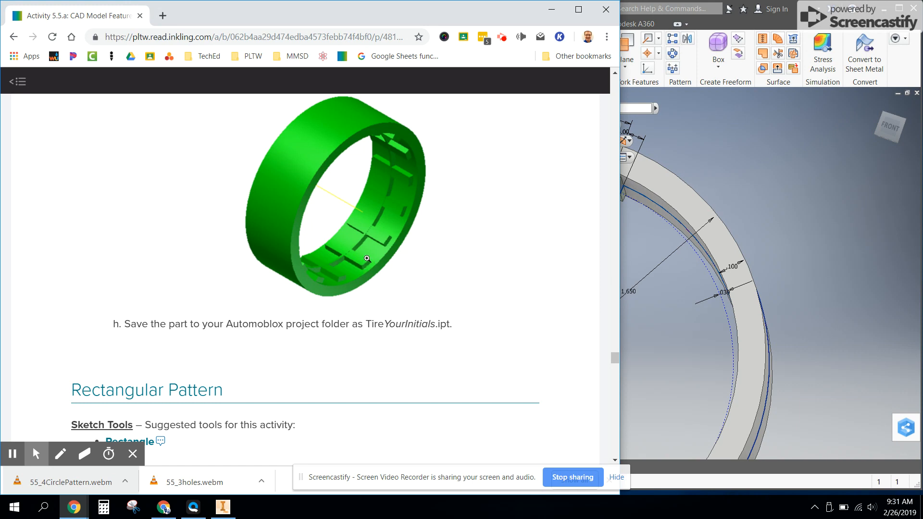
left_click(728, 134)
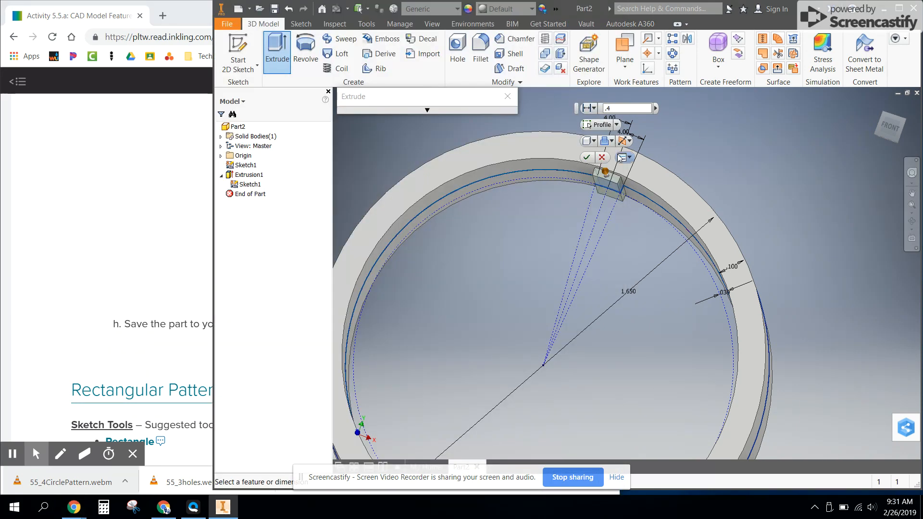
left_click(588, 158)
Hide the shared sketch in the model
left_click_drag(641, 329, 679, 327, "shift")
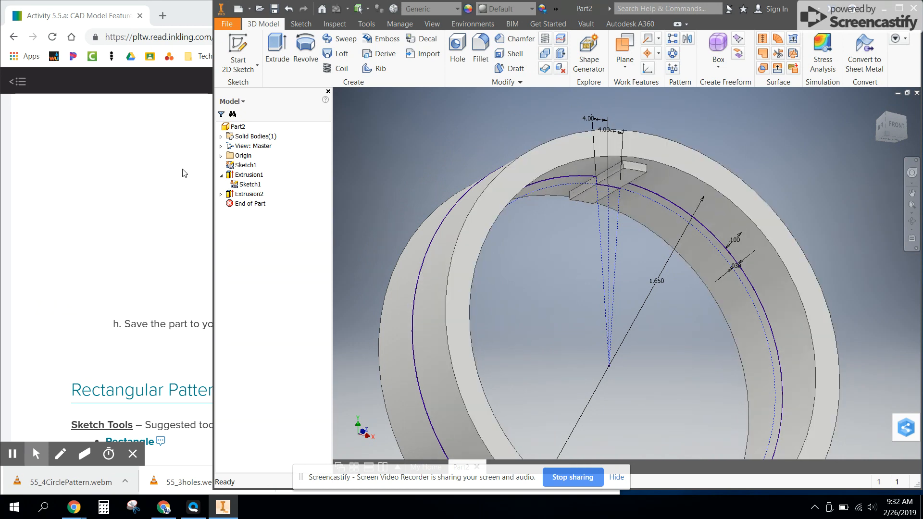
right_click(243, 166)
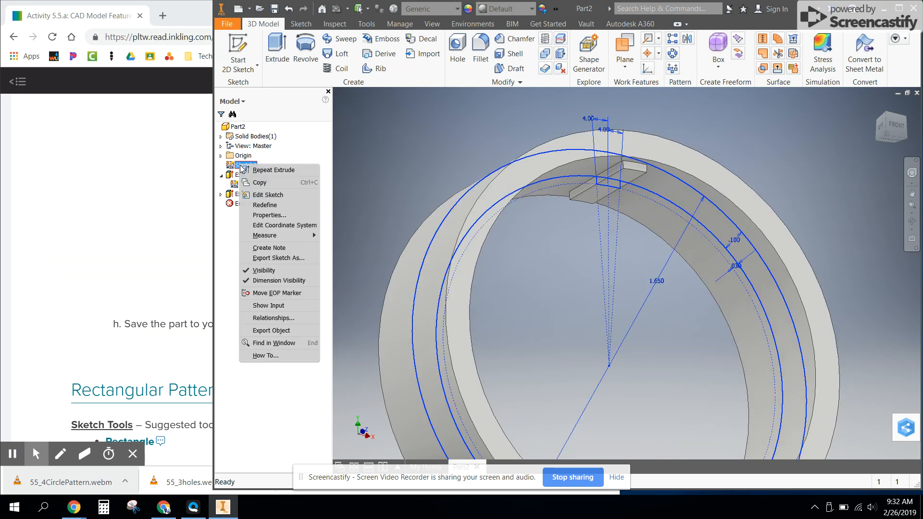
left_click(279, 270)
Switch to Chrome and review the activity's work axis and circular pattern instructions for the remaining ribs
key("alt+Tab")
scroll(384, 259, "up", 7)
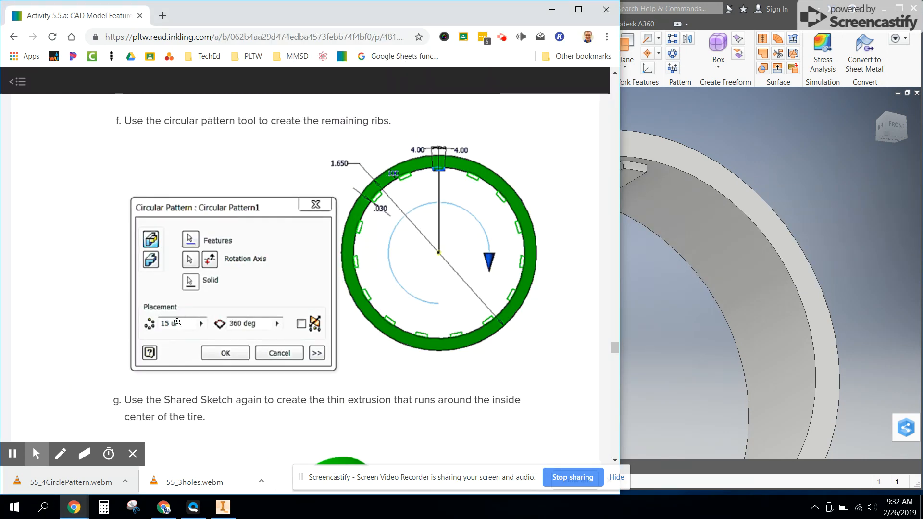
scroll(188, 332, "up", 6)
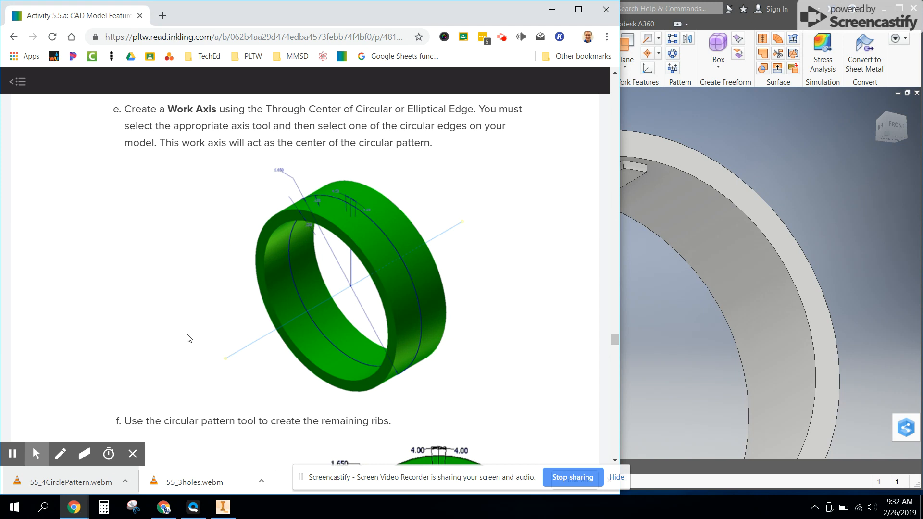
scroll(189, 338, "down", 6)
Return to Inventor and circular-pattern the rib extrusion around the ring's axis with 15 occurrences over 360 deg
left_click(775, 102)
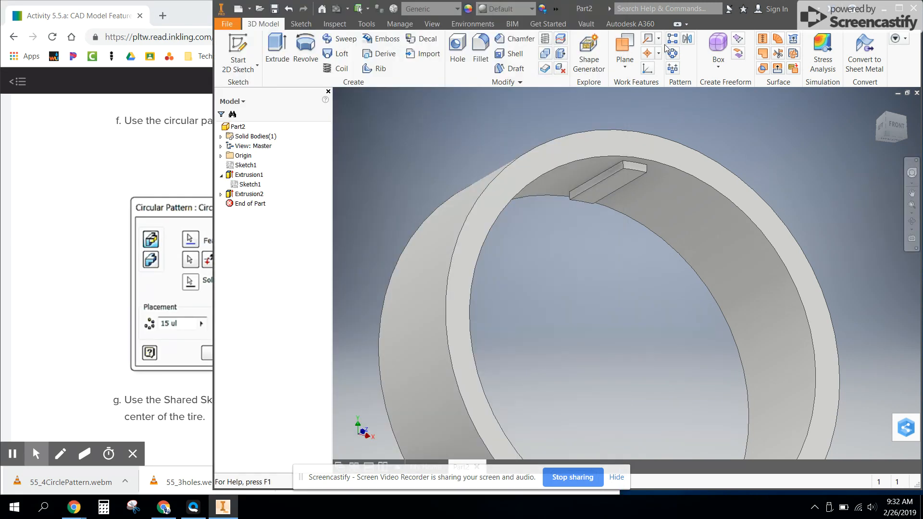
left_click(673, 54)
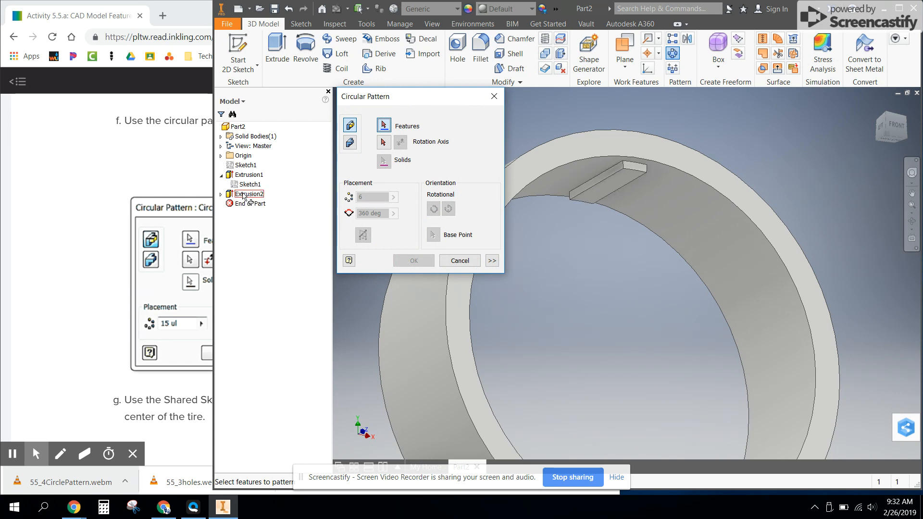
left_click(229, 198)
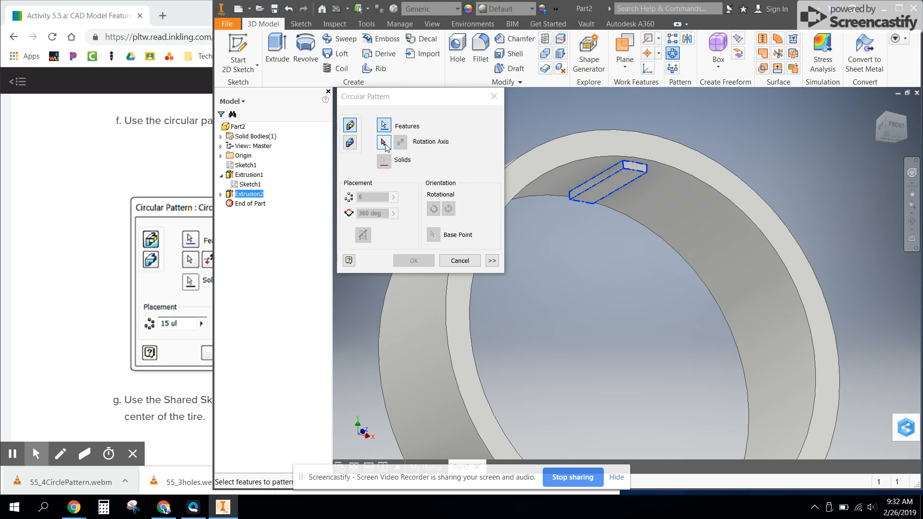
left_click(384, 142)
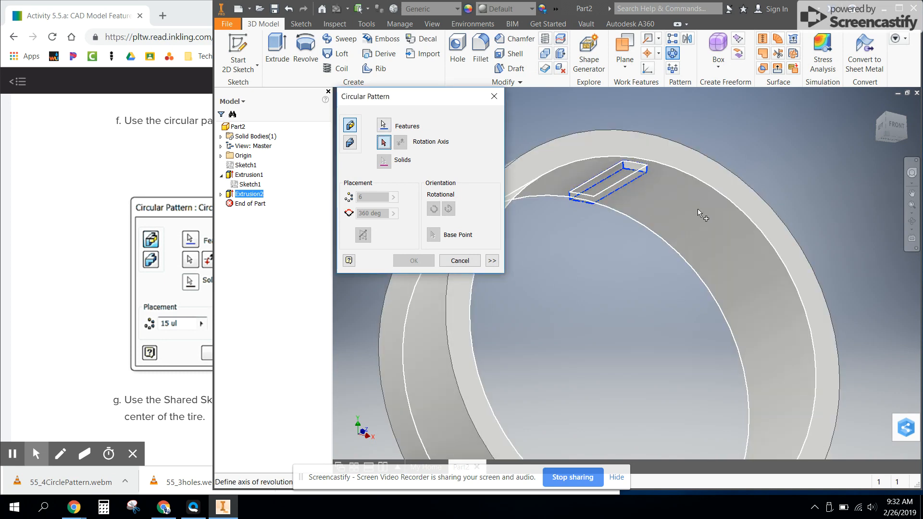
middle_click_drag(702, 213, 613, 245, "shift")
left_click(680, 175)
scroll(632, 281, "down", 5)
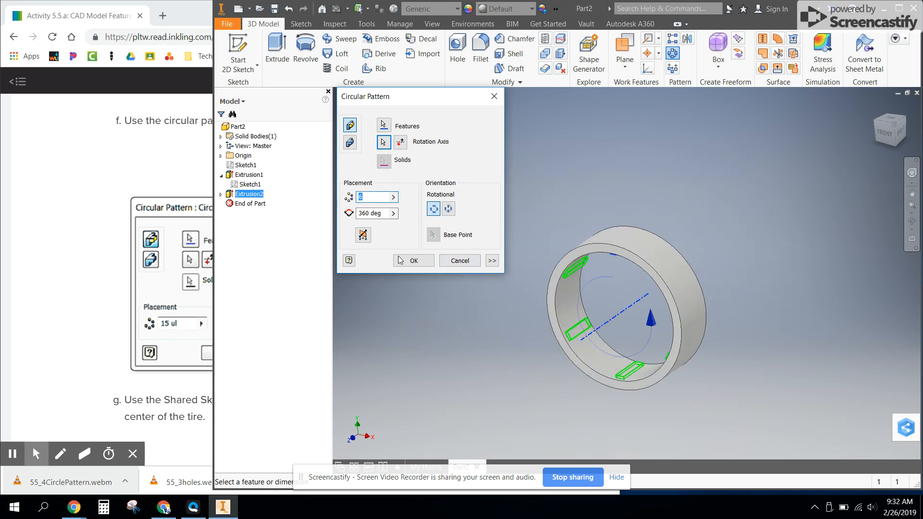
type("15")
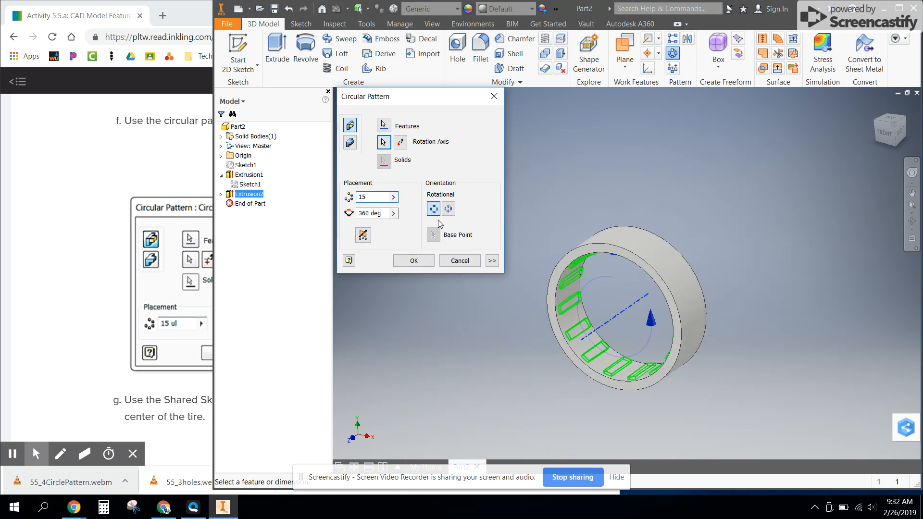
left_click(425, 262)
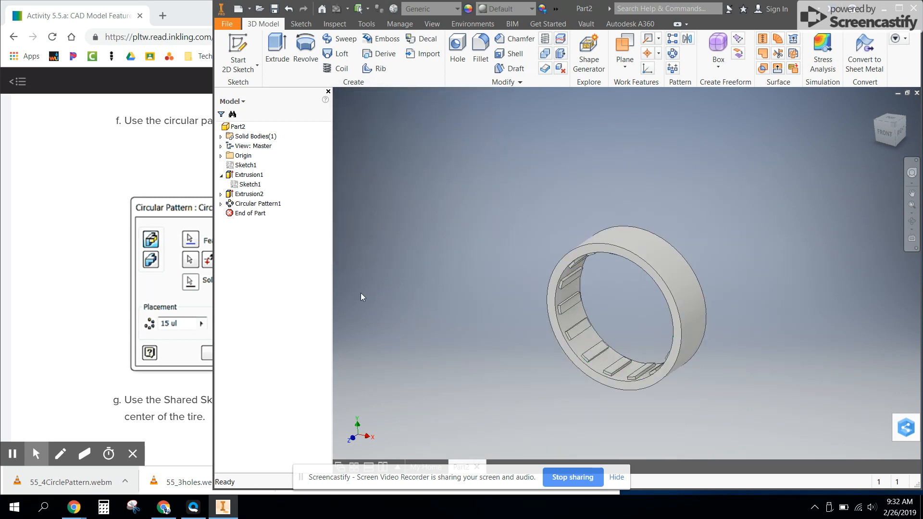
Switch to Chrome and read the instruction for the thin extrusion around the inside center of the tire
key("alt+Tab")
scroll(360, 294, "down", 7)
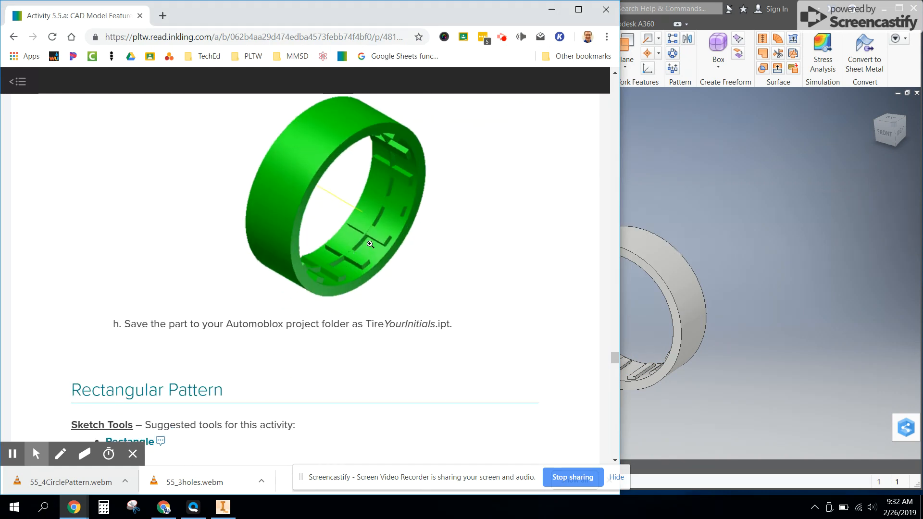
scroll(365, 250, "up", 3)
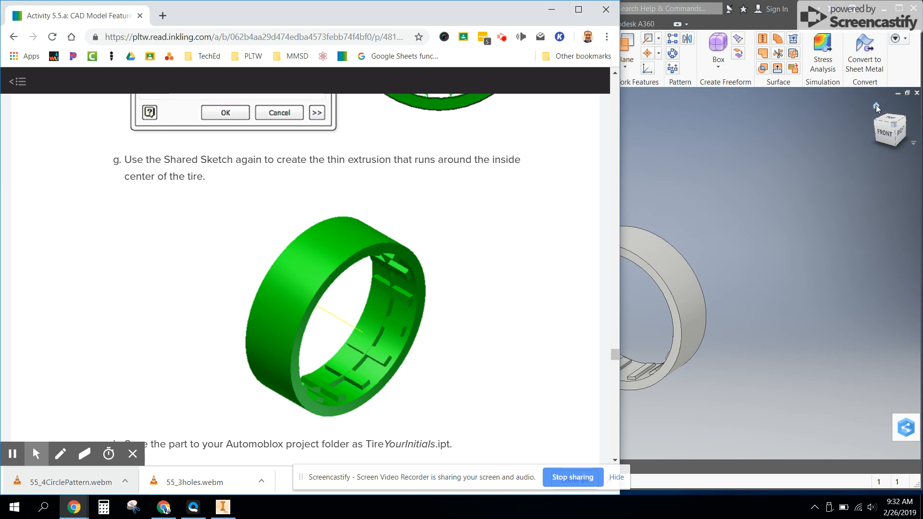
Return to Inventor, reopen the shared sketch and draw a solid circle from the center to the rib's inner corner, finishing the sketch
left_click(744, 145)
right_click(248, 186)
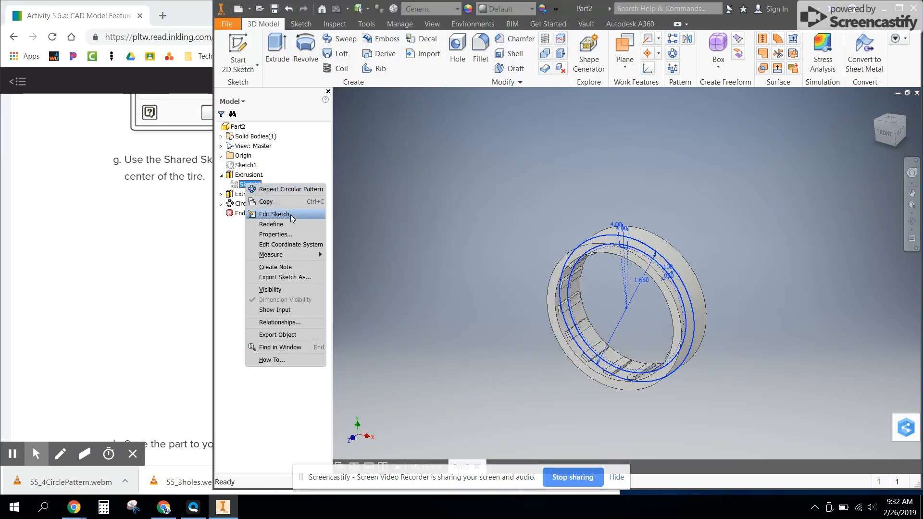
left_click(290, 215)
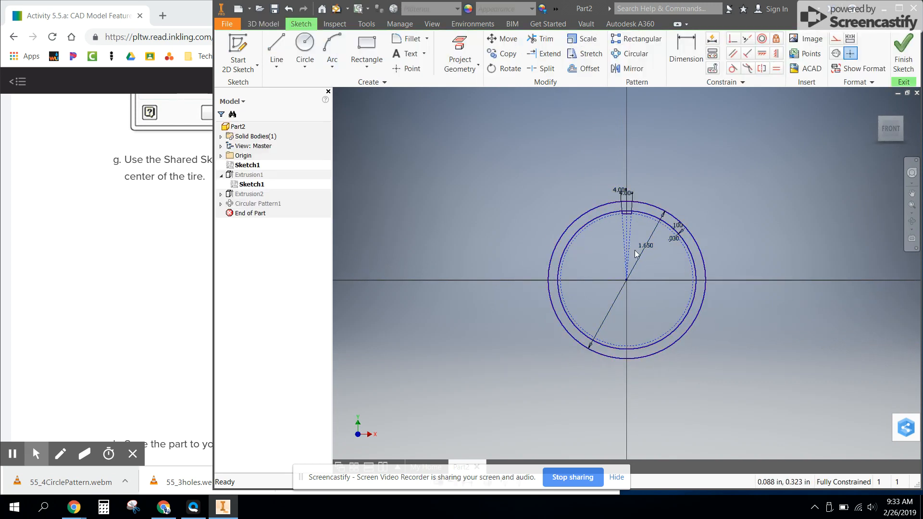
scroll(634, 253, "down", 3)
left_click(305, 46)
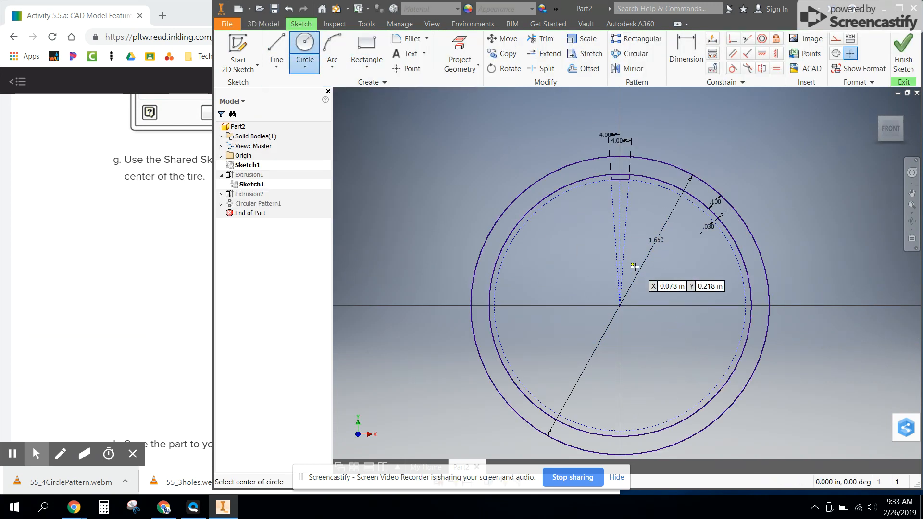
left_click(620, 305)
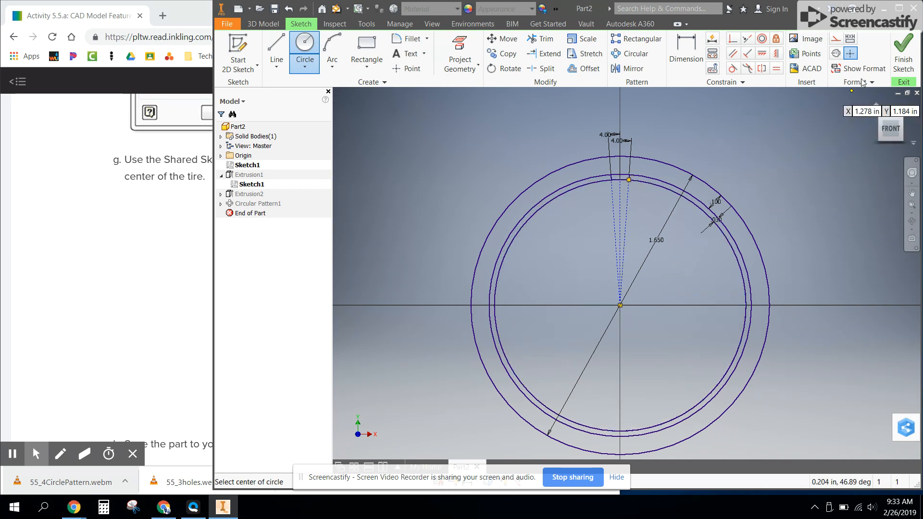
left_click(904, 53)
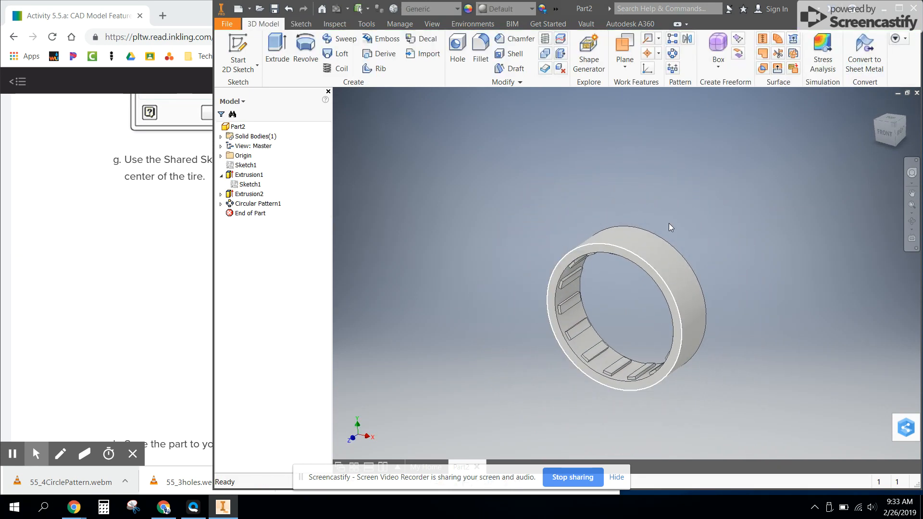
scroll(623, 291, "up", 2)
scroll(623, 290, "down", 8)
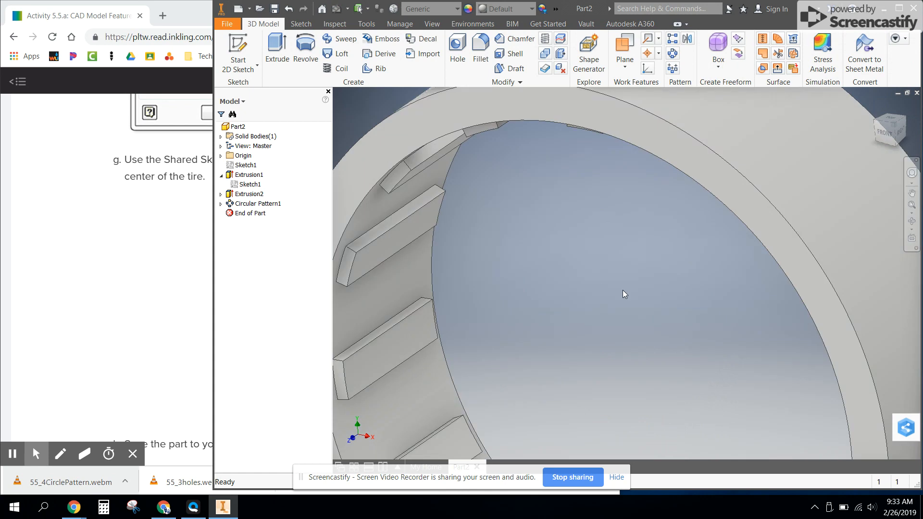
Turn on the visibility of the shared sketch nested under the ring extrusion
scroll(623, 290, "up", 4)
middle_click_drag(603, 356, 617, 344, "shift")
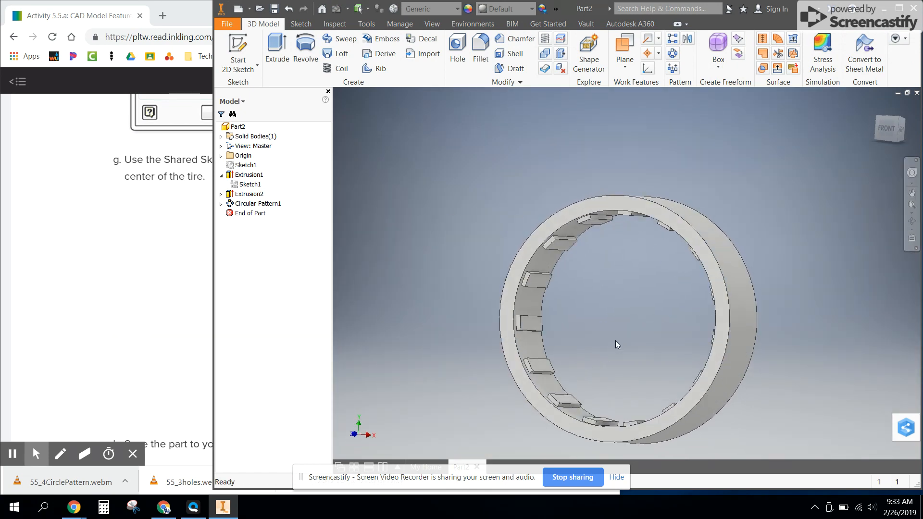
left_click(282, 50)
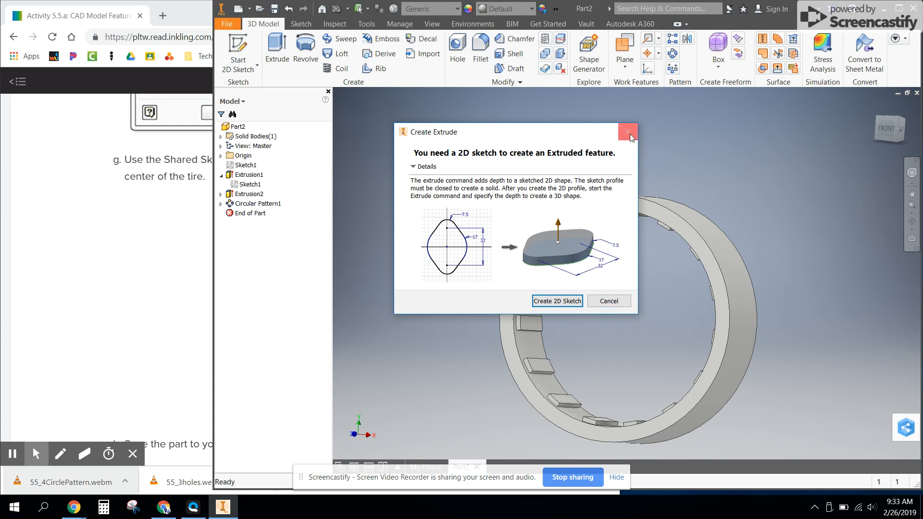
left_click(616, 300)
right_click(246, 183)
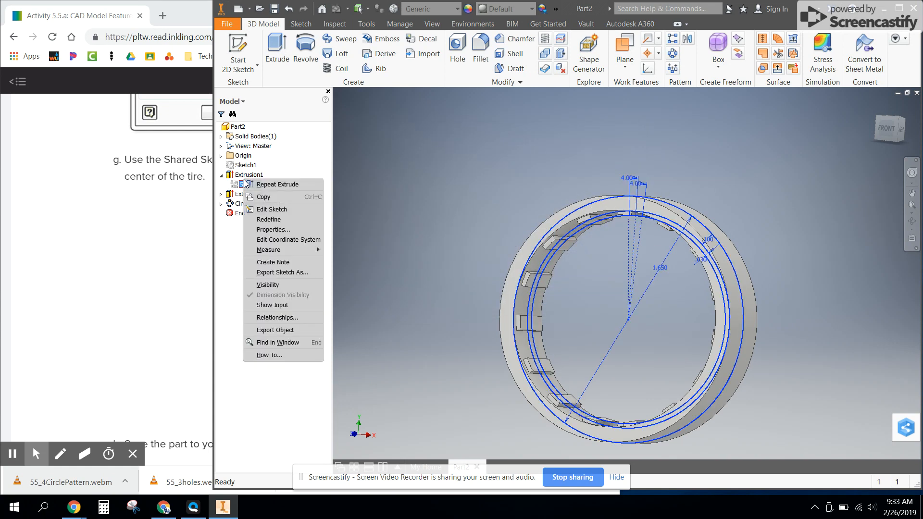
left_click(292, 285)
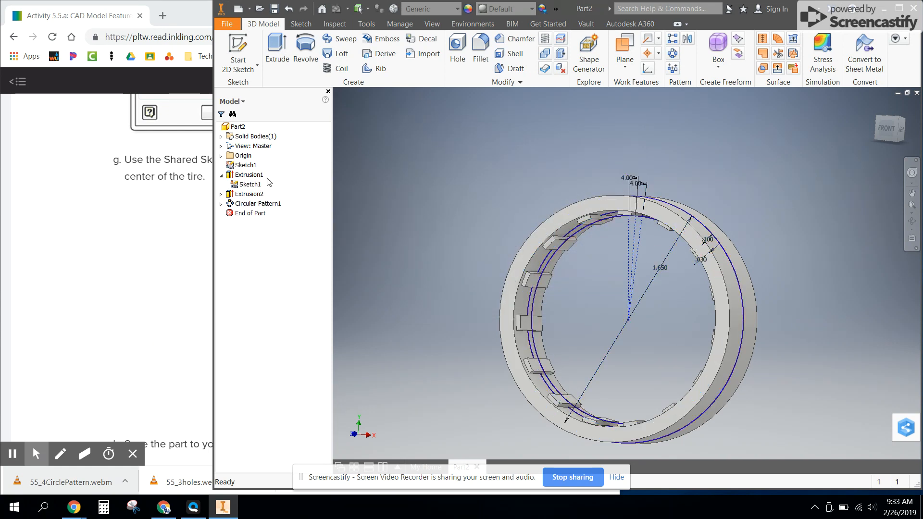
Start a symmetric extrusion of the thin ring profile along the inside of the tire, with the distance set to .05 in
mouse_move(495, 254)
middle_mouse_down("shift")
mouse_move(542, 256)
mouse_move(488, 239)
mouse_move(524, 231)
mouse_move(500, 243)
middle_mouse_up("shift")
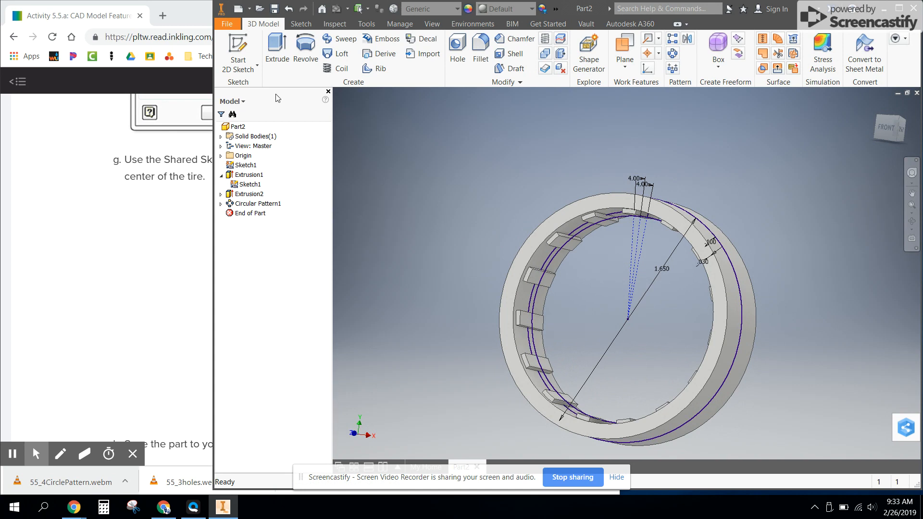
left_click(272, 39)
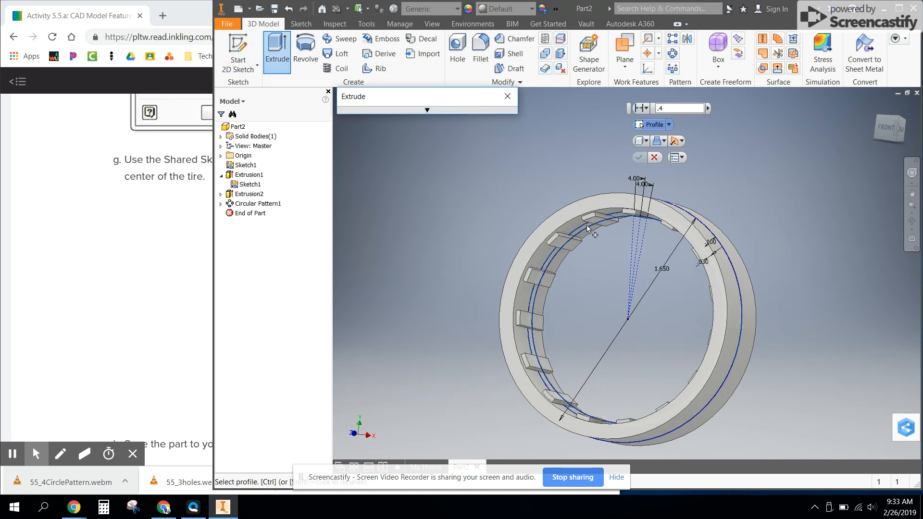
left_click(586, 224)
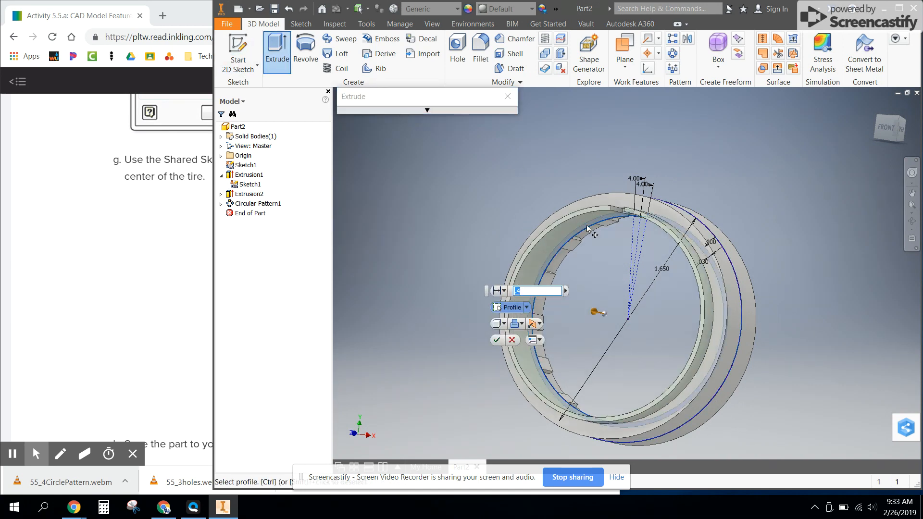
left_click(535, 323)
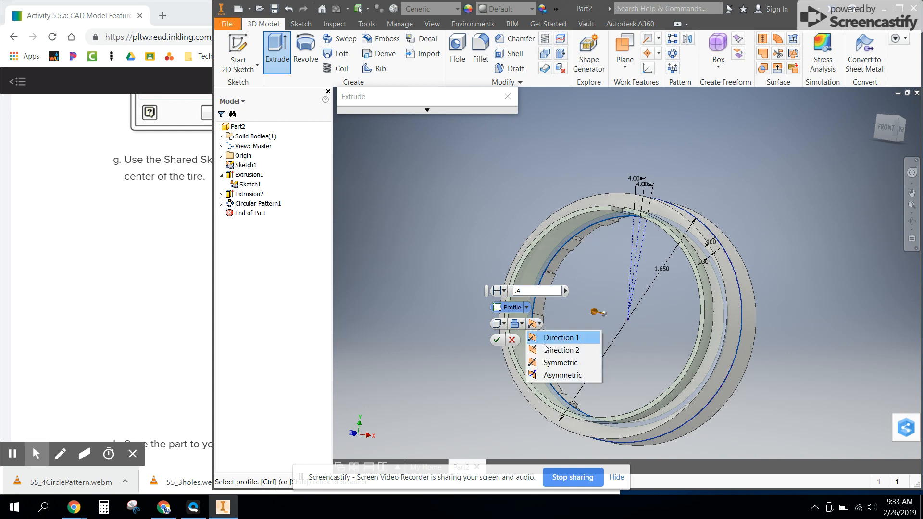
left_click(559, 362)
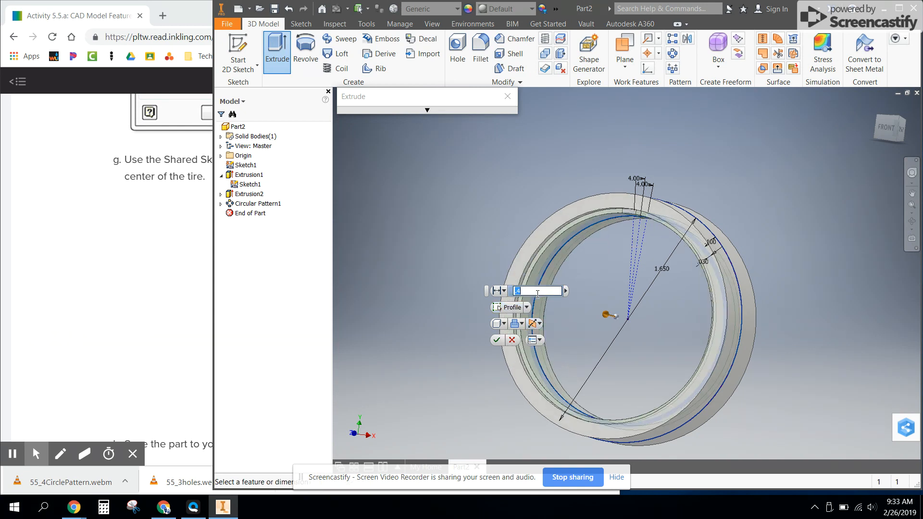
type(".1")
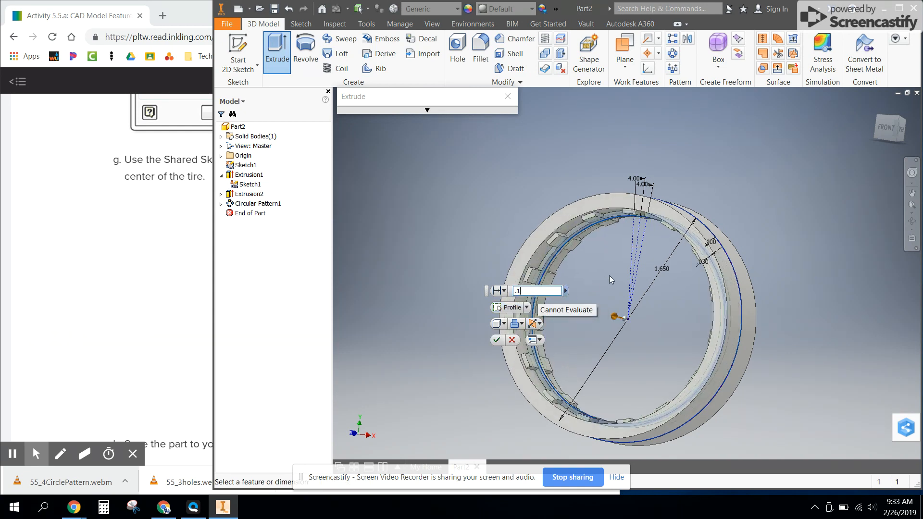
middle_click_drag(610, 279, 582, 278, "shift")
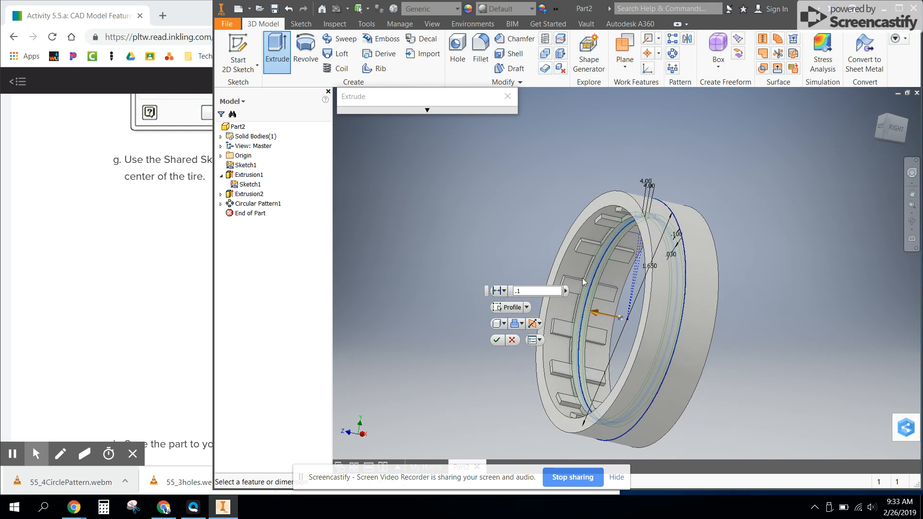
type("0")
left_click(524, 293)
key("BackSpace")
type("05")
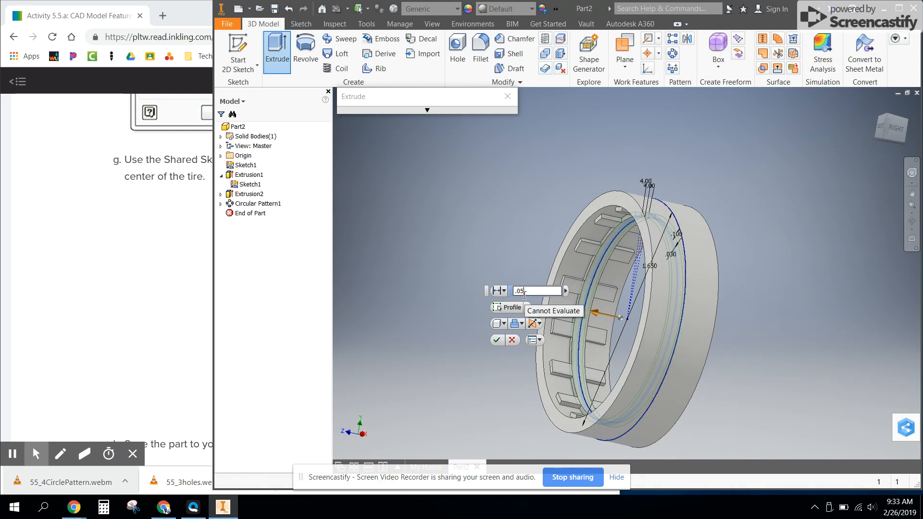
Check the tire picture in Chrome, return to Inventor and complete the thin band extrusion with a distance of .02 in
key("alt+Tab")
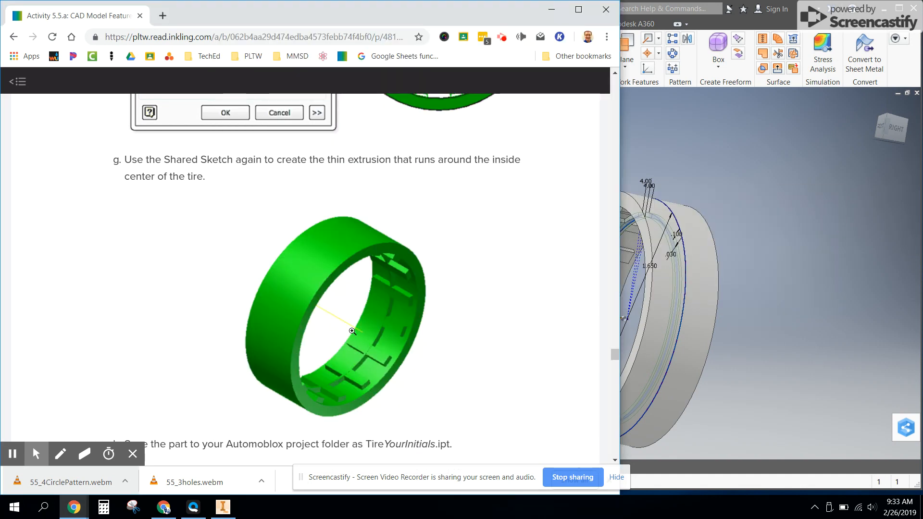
key("alt+Tab")
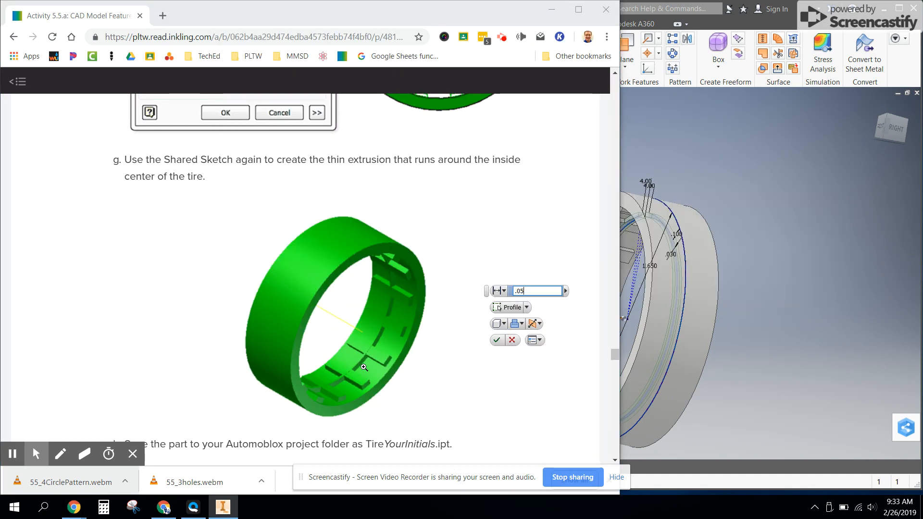
key("BackSpace")
type("1")
left_click(739, 286)
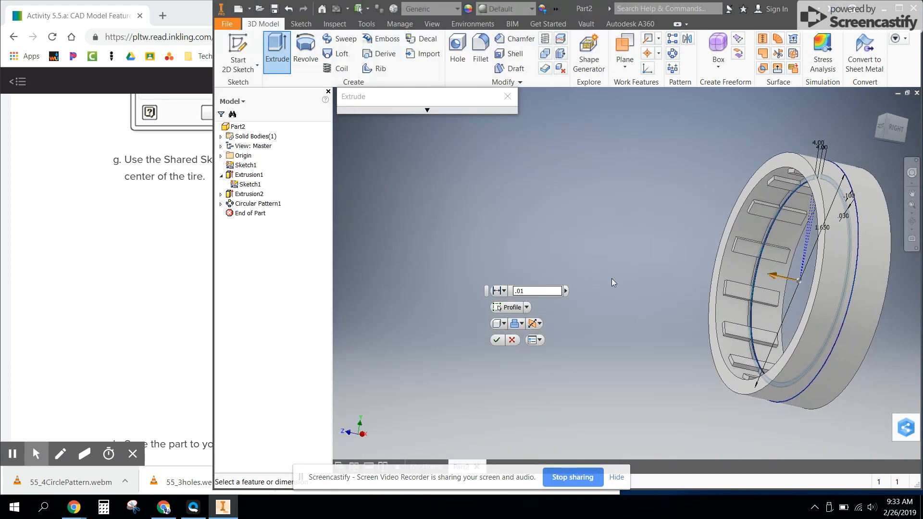
left_click(545, 291)
key("BackSpace")
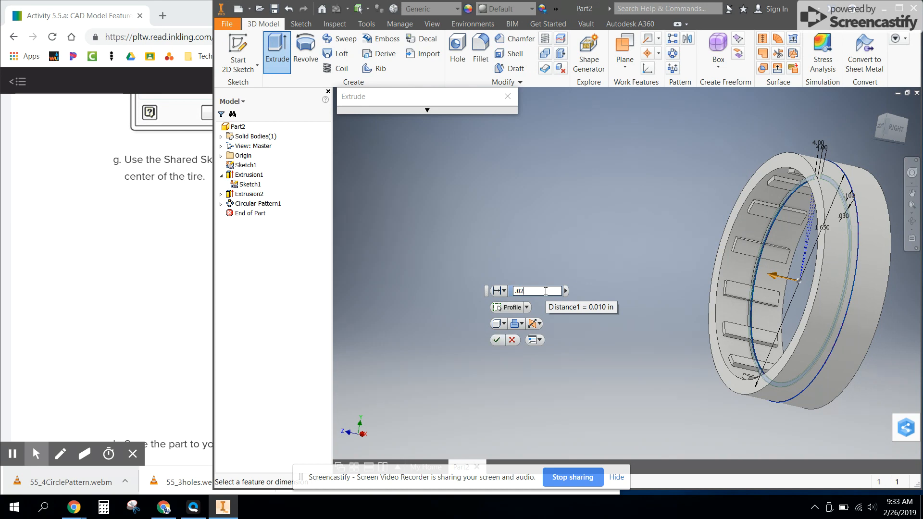
key("Return")
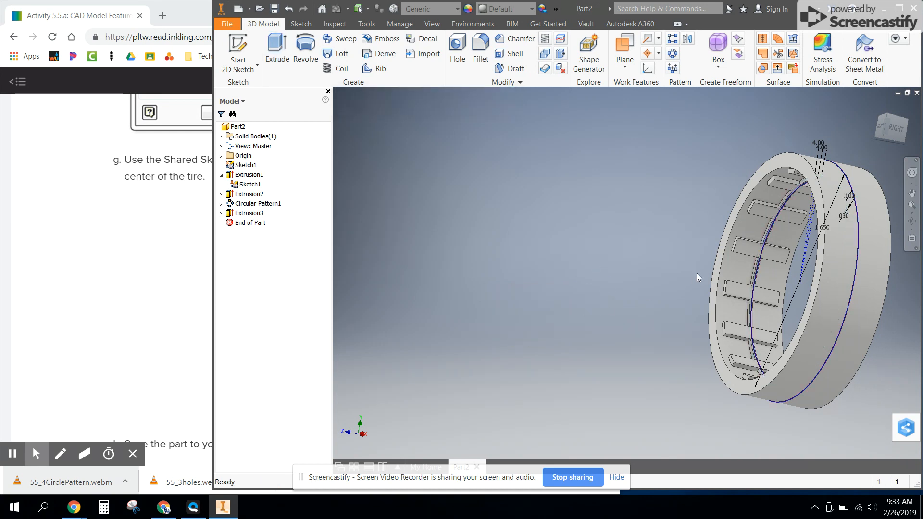
Hide the shared sketch nested under the ring extrusion
middle_click_drag(577, 319, 685, 353, "shift")
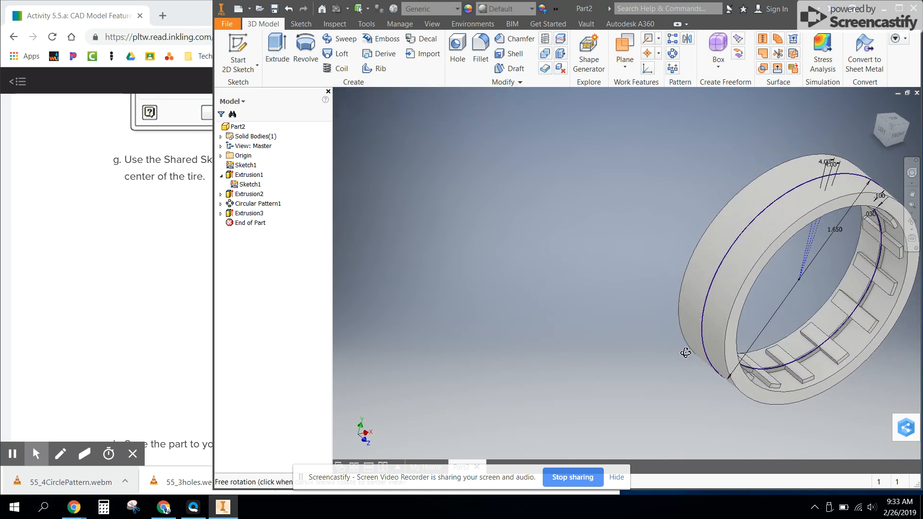
middle_click_drag(841, 323, 637, 264)
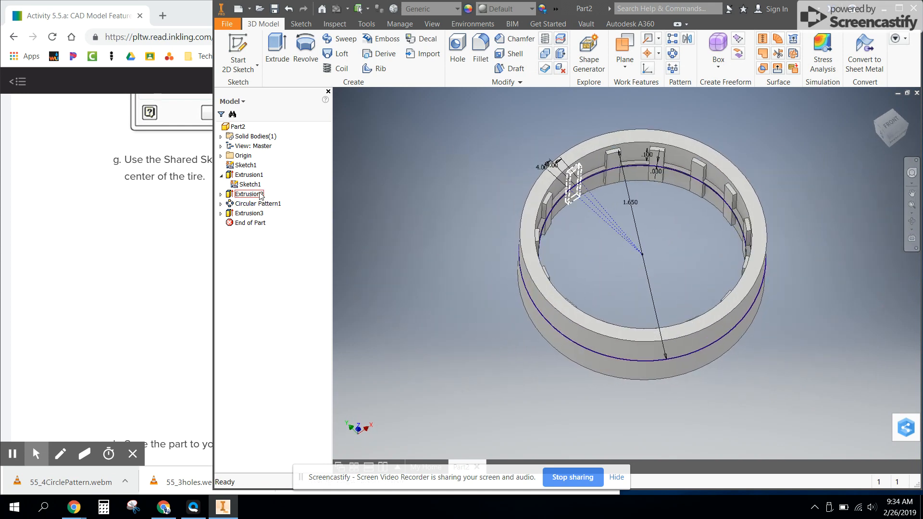
right_click(250, 185)
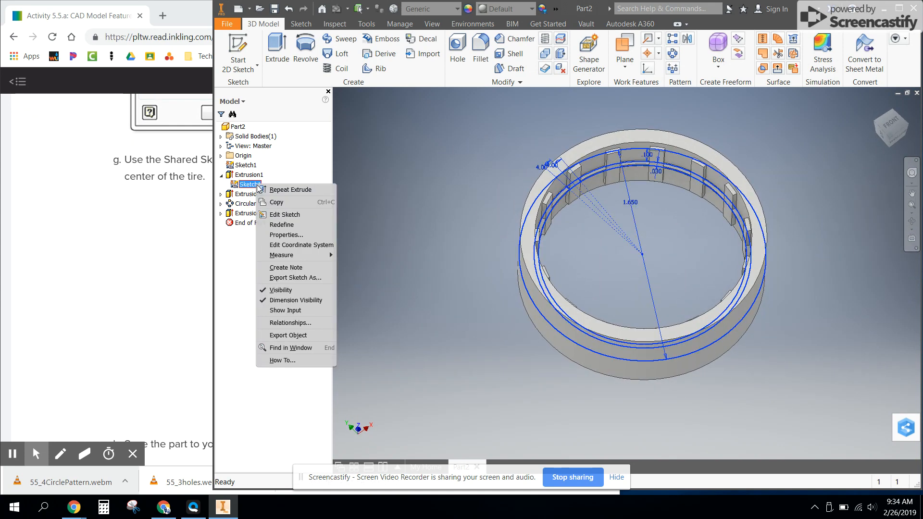
left_click(307, 290)
Inspect the tire's ribs and thin inner band from several sides, using Constrained Orbit
middle_click_drag(738, 283, 679, 352, "shift")
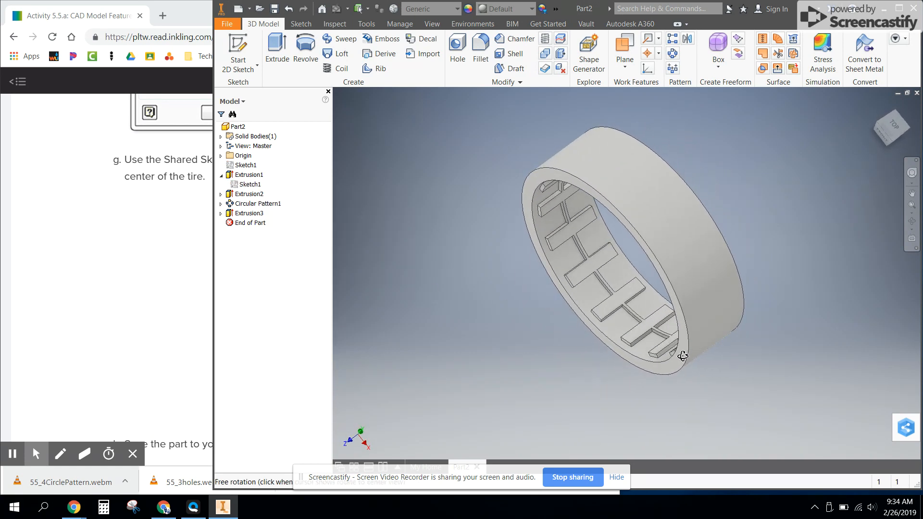
left_click(912, 229)
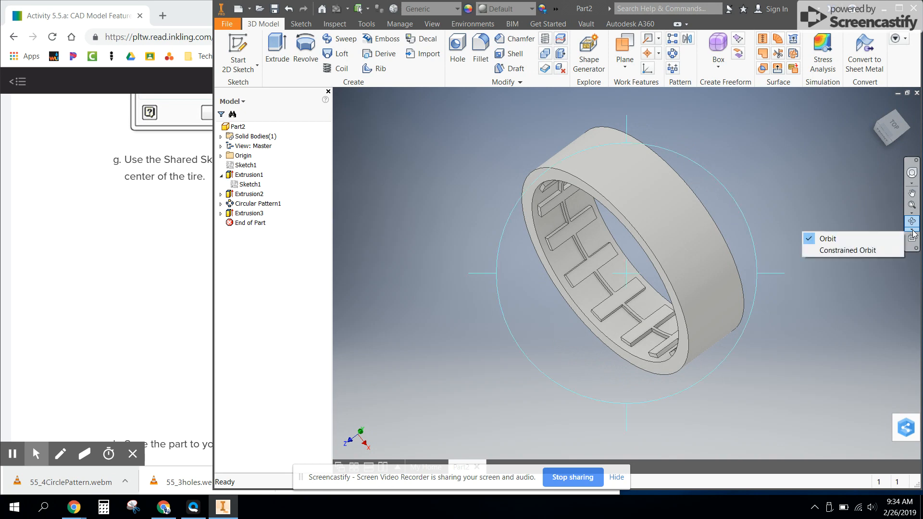
left_click(874, 250)
left_click_drag(652, 248, 665, 312)
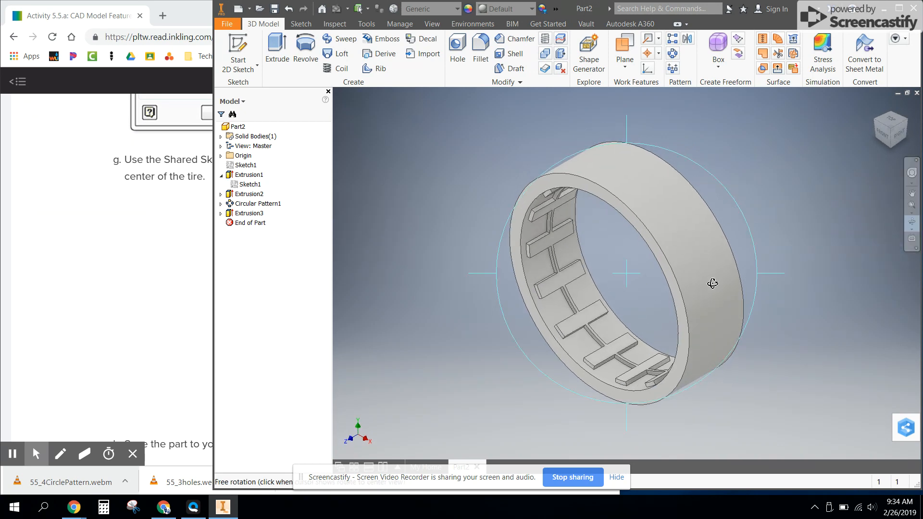
left_click_drag(791, 275, 585, 313)
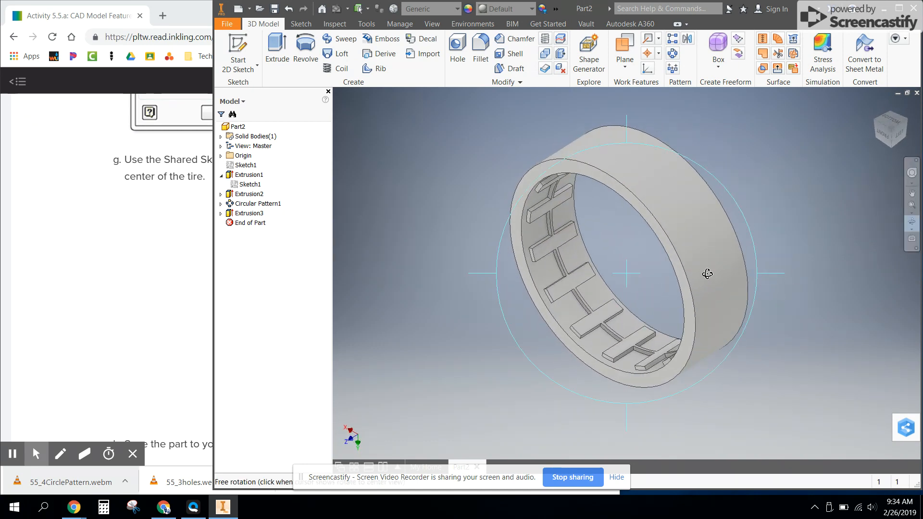
left_click_drag(734, 149, 767, 306)
left_click_drag(778, 273, 639, 360)
Switch to Chrome and review the instruction for saving the part and the reference picture of the tire
key("alt+Tab")
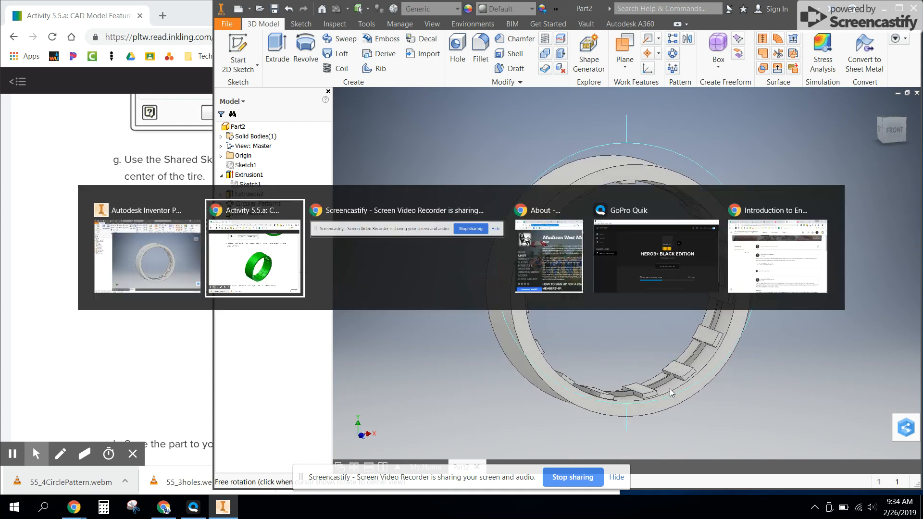
scroll(437, 319, "down", 3)
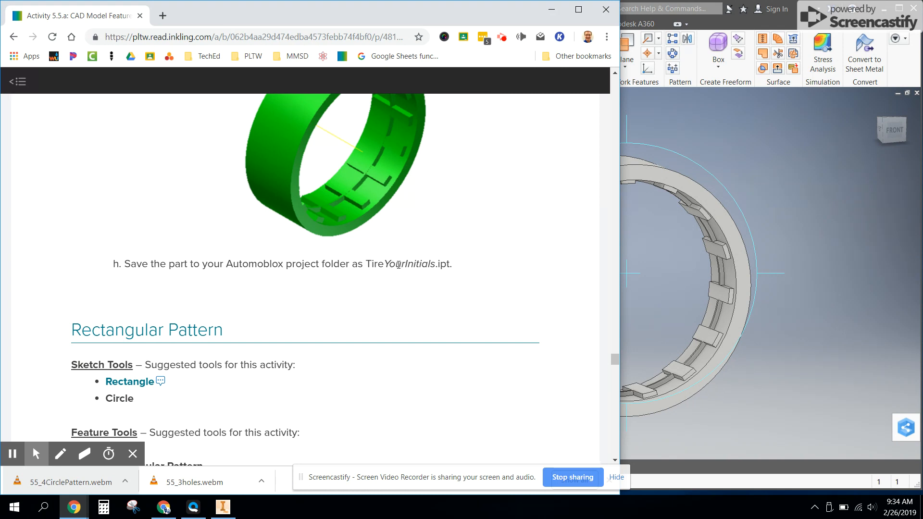
scroll(392, 292, "up", 3)
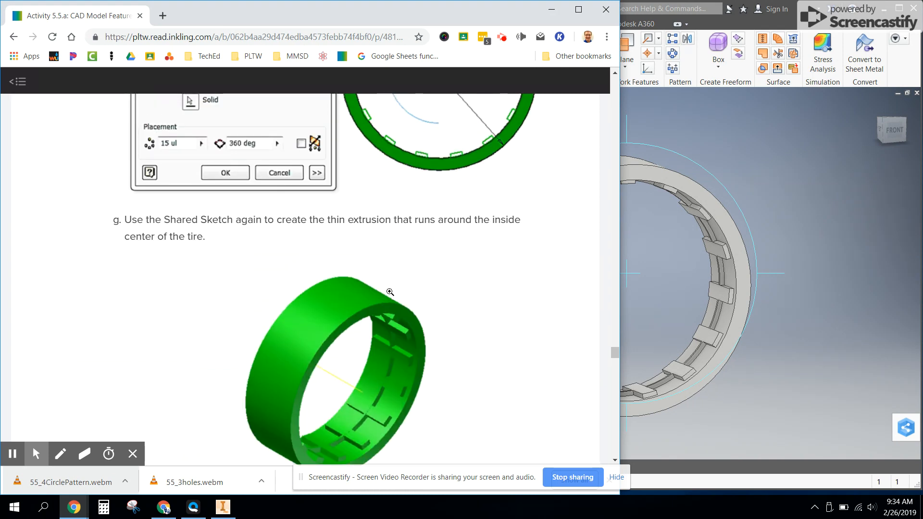